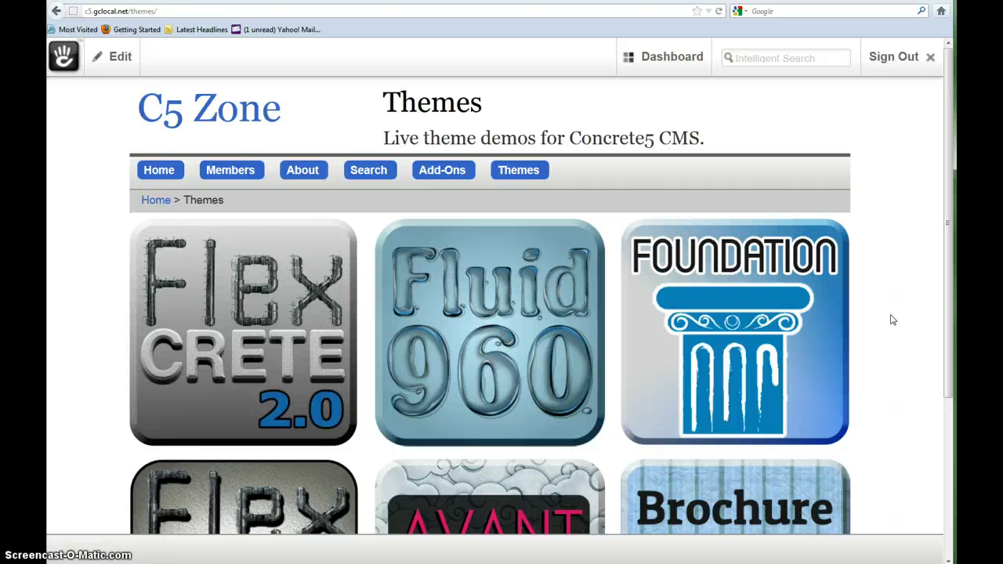
Step: Open the config folder inside concrete5.5.2.1 to view the site_theme_paths file, and put the file window away
{"action": "left_click", "coordinate": [893, 329]}
{"action": "left_click", "coordinate": [157, 563]}
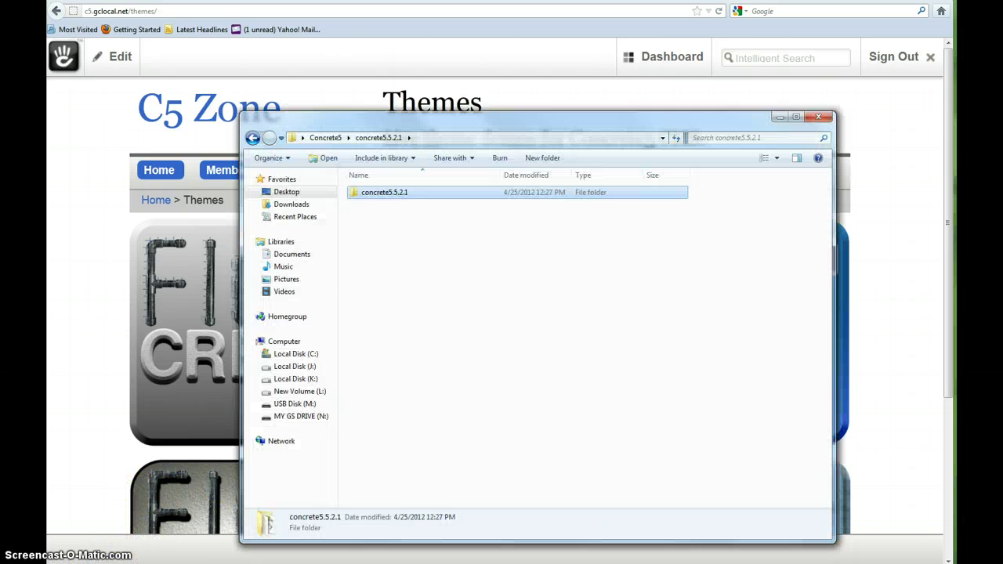
{"action": "double_click", "coordinate": [358, 195]}
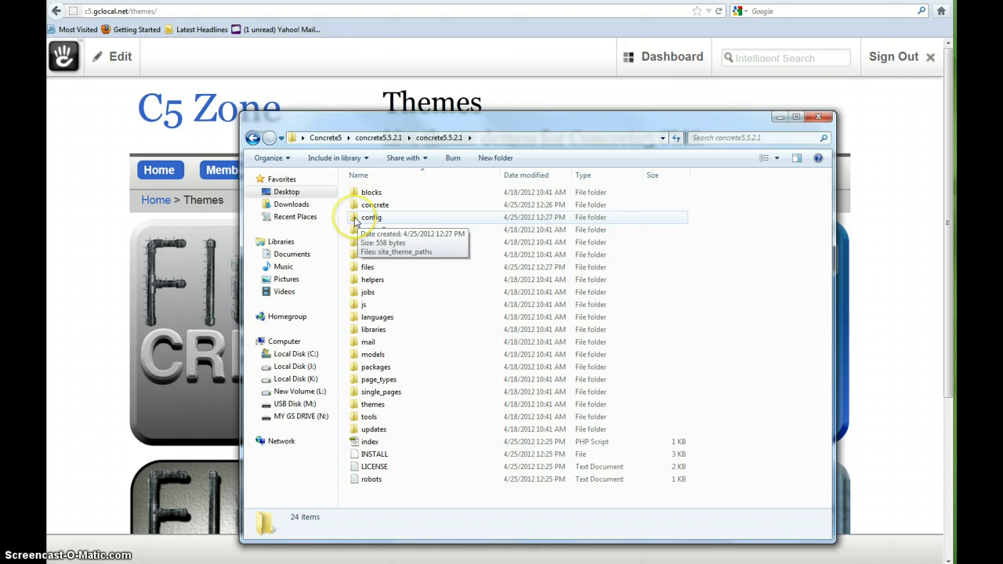
{"action": "double_click", "coordinate": [355, 221]}
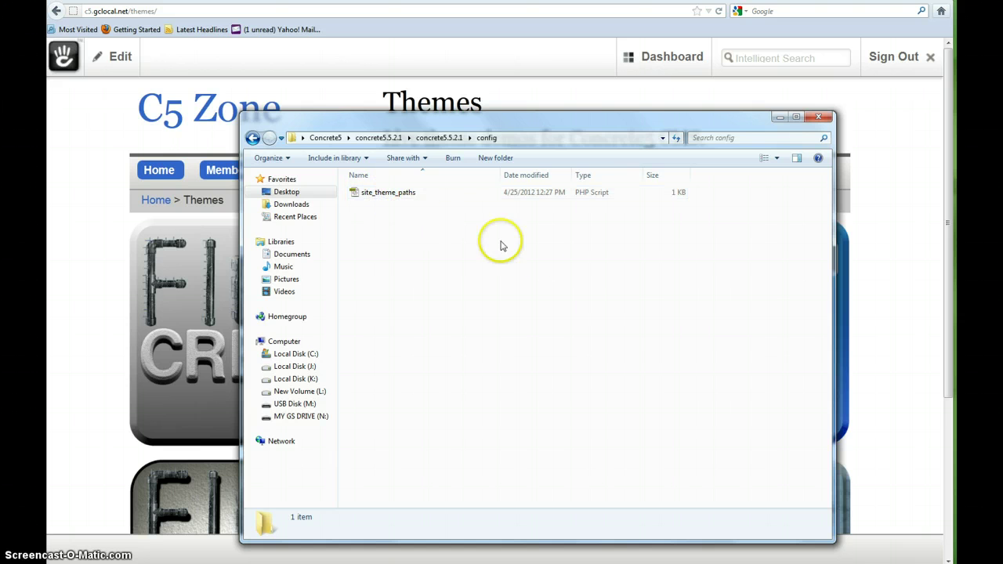
{"action": "left_click", "coordinate": [779, 117]}
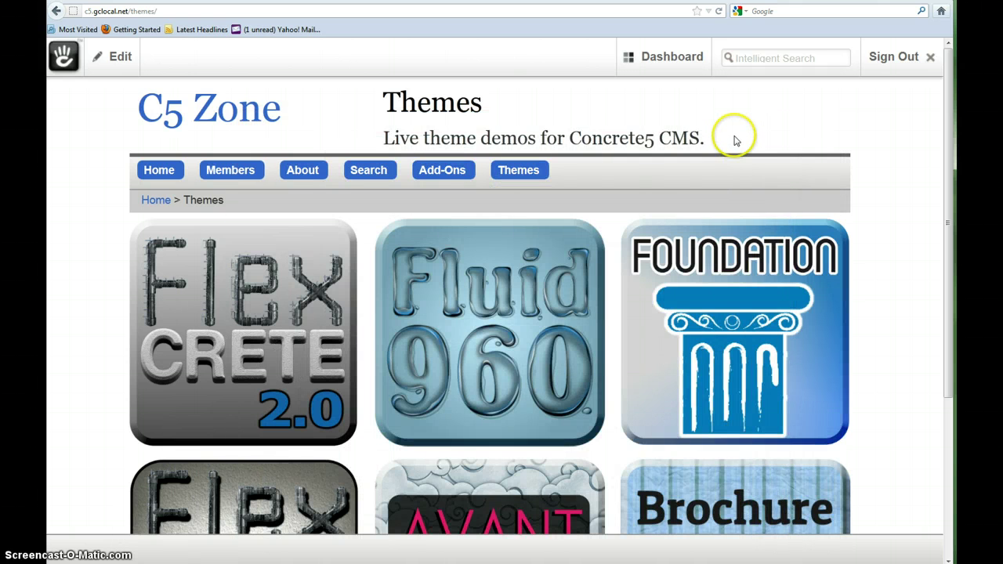
Step: Examine the setThemeByPath lines in the Theme Path Editor and check how the Register page currently looks
{"action": "mouse_move", "coordinate": [657, 69]}
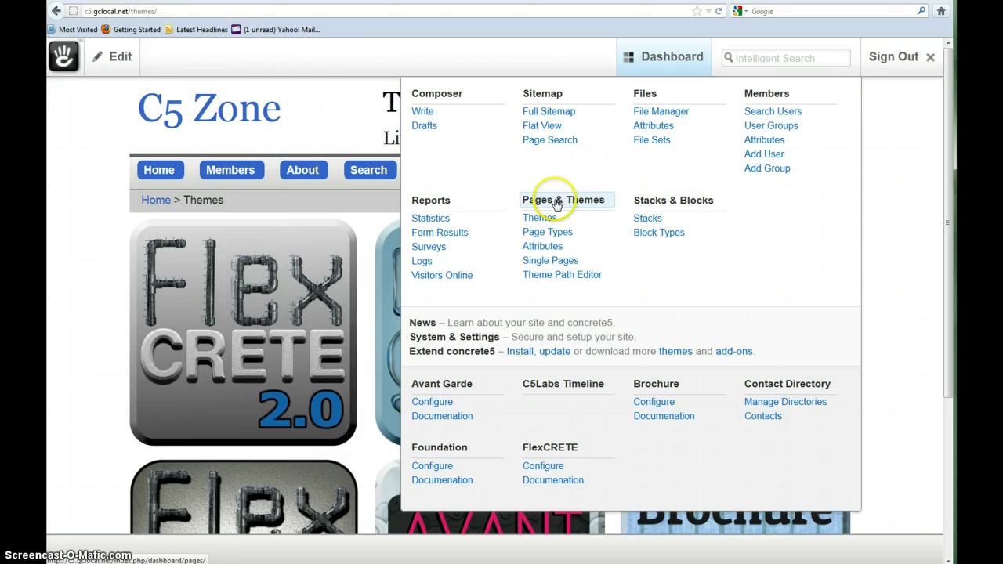
{"action": "left_click", "coordinate": [562, 278]}
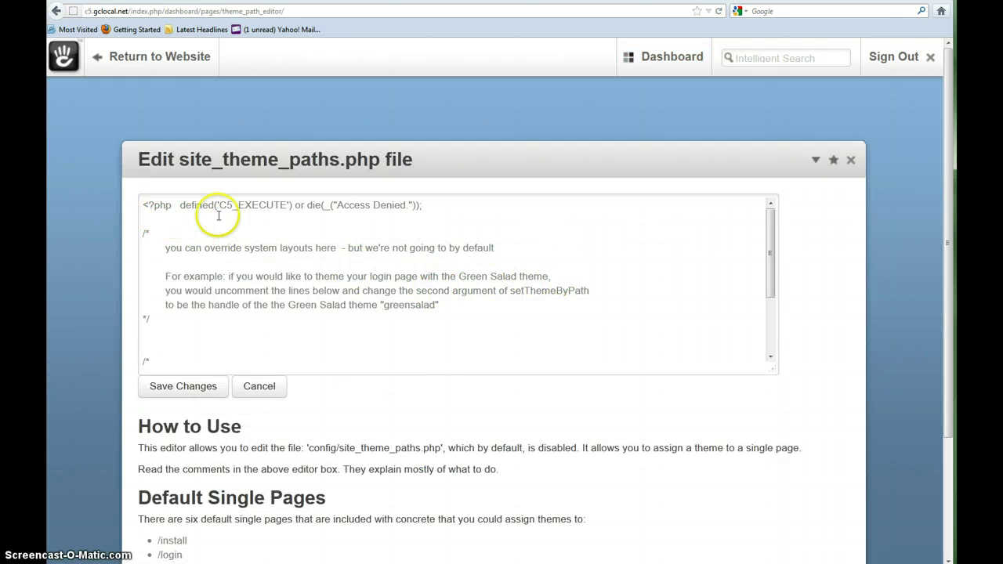
{"action": "left_click", "coordinate": [771, 244]}
{"action": "left_click_drag", "start_coordinate": [771, 243], "coordinate": [760, 307]}
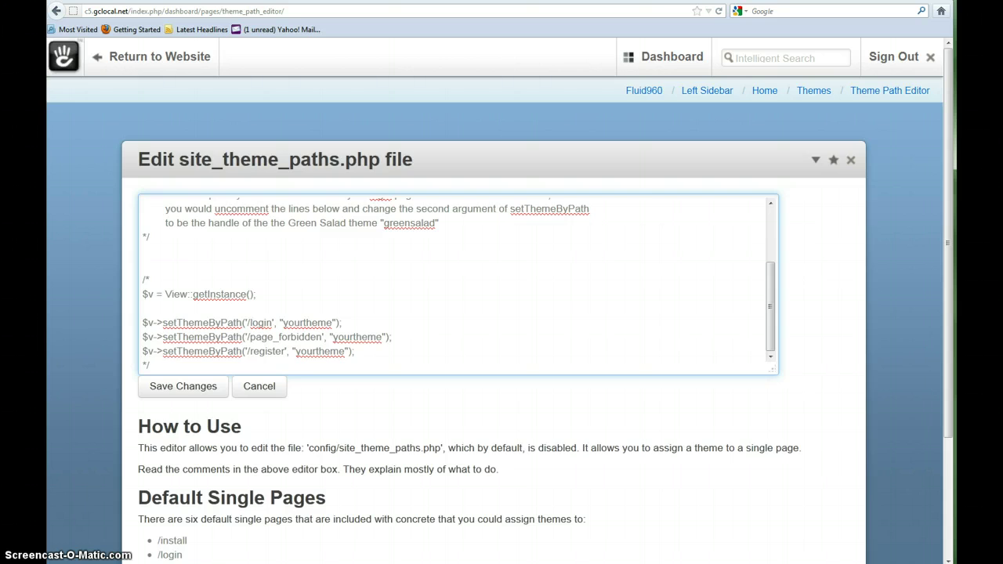
{"action": "left_click", "coordinate": [262, 1]}
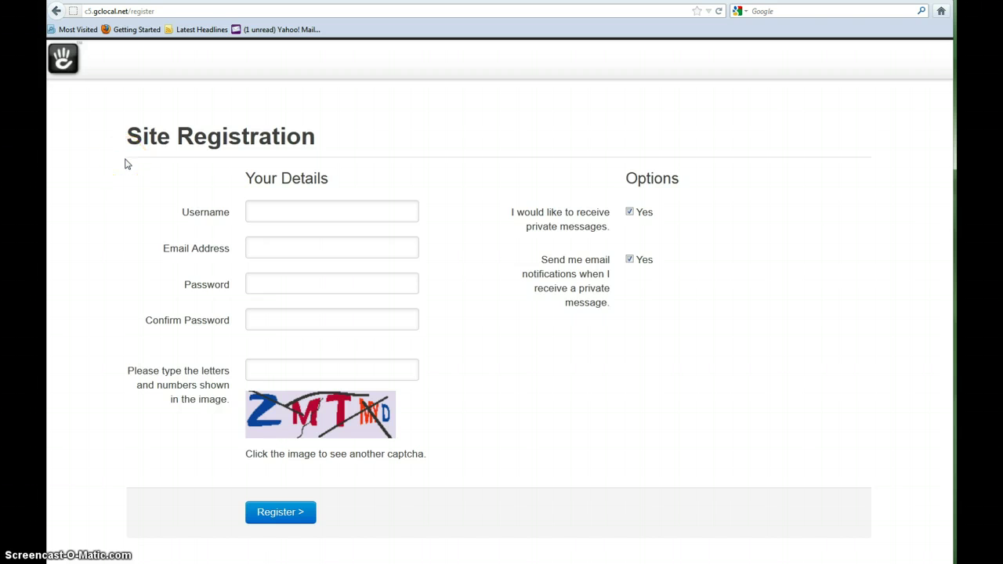
{"action": "left_click", "coordinate": [115, 1]}
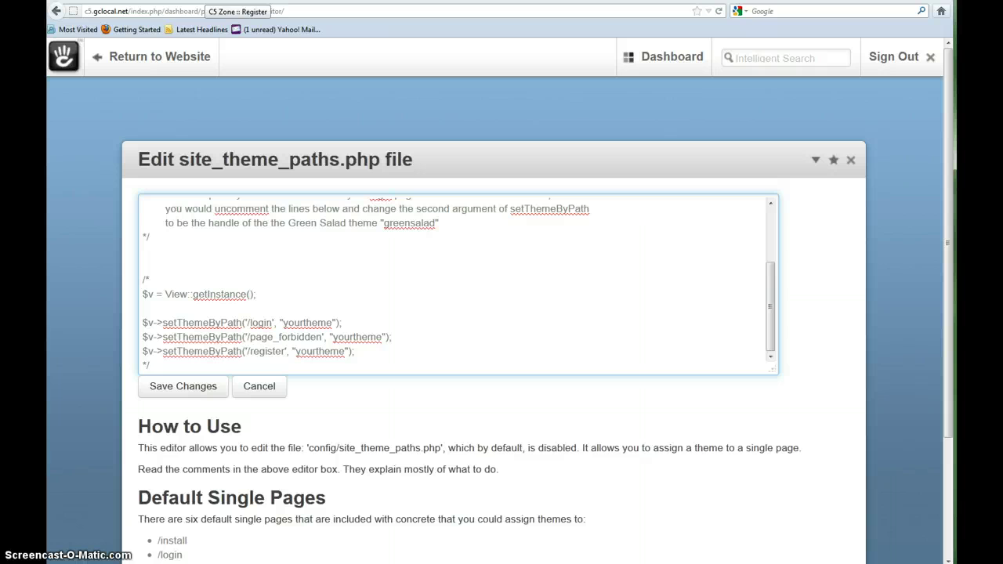
Step: Open the dashboard's list of installed themes and look through it down to the FlexCRETE entry
{"action": "left_click", "coordinate": [662, 57]}
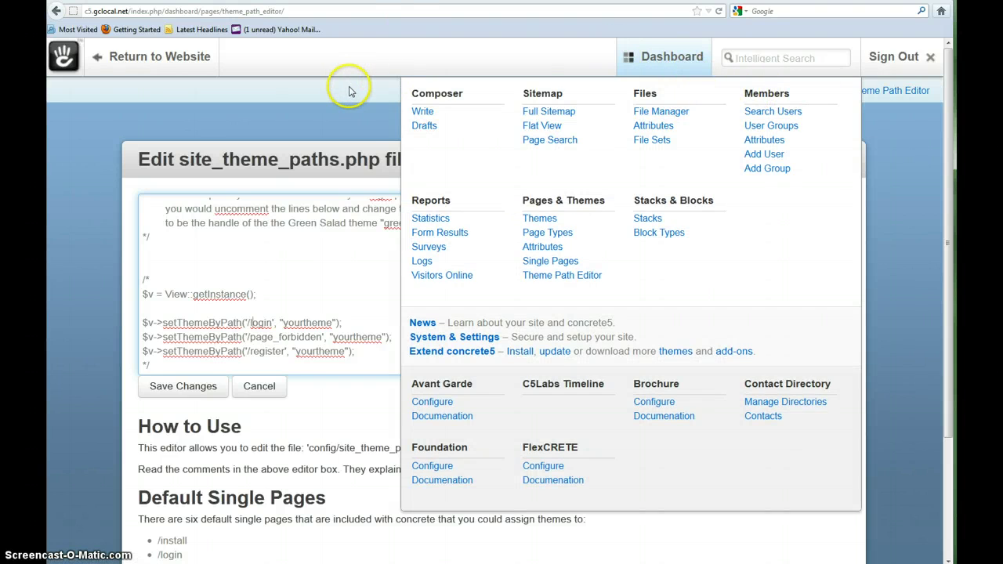
{"action": "left_click", "coordinate": [807, 92]}
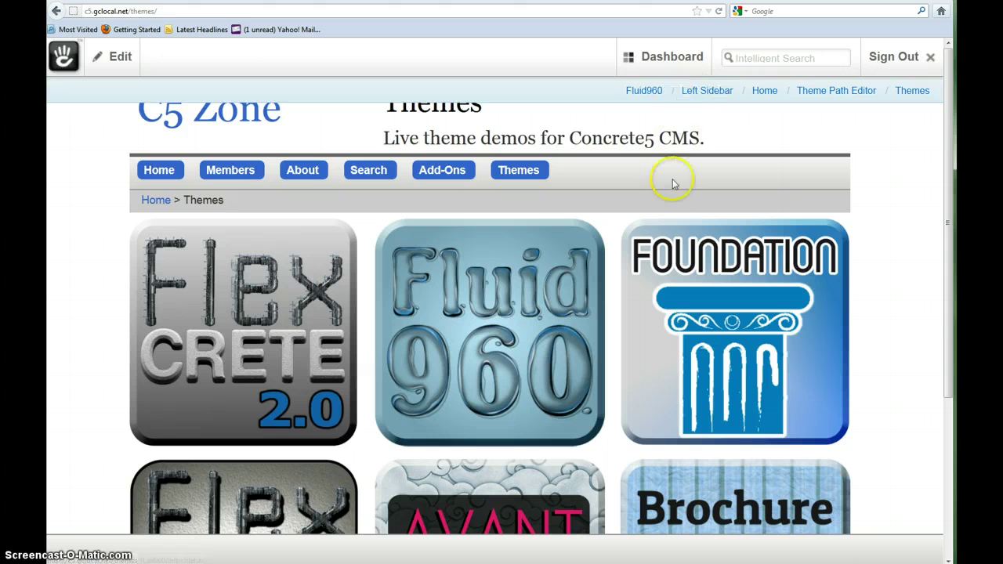
{"action": "left_click_drag", "start_coordinate": [950, 179], "coordinate": [928, 170]}
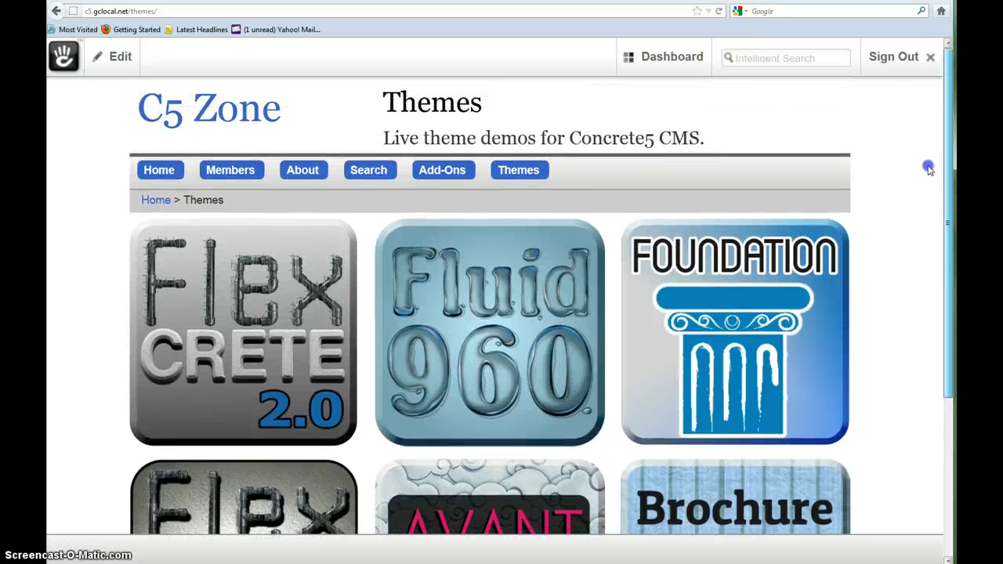
{"action": "left_click", "coordinate": [671, 56]}
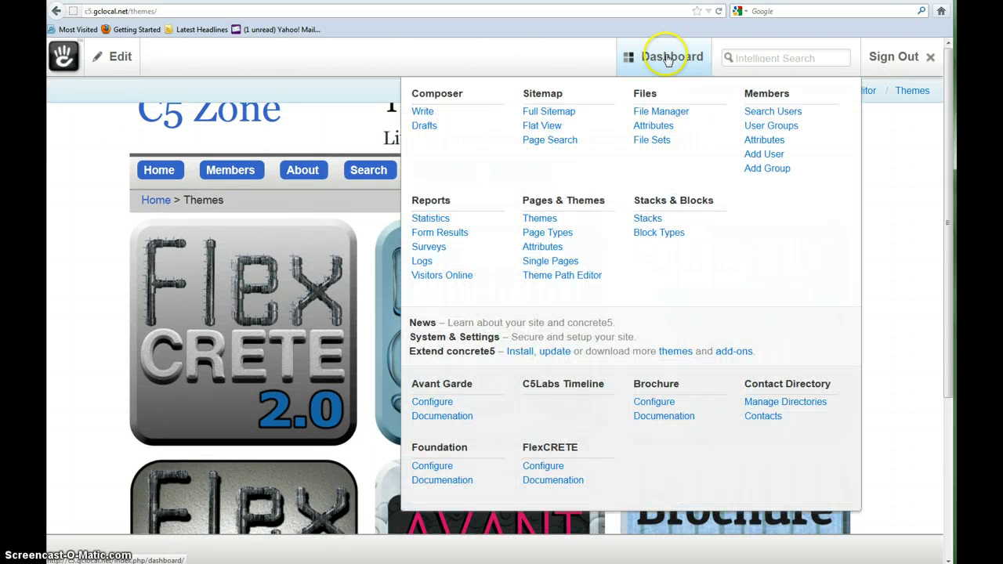
{"action": "left_click", "coordinate": [541, 219]}
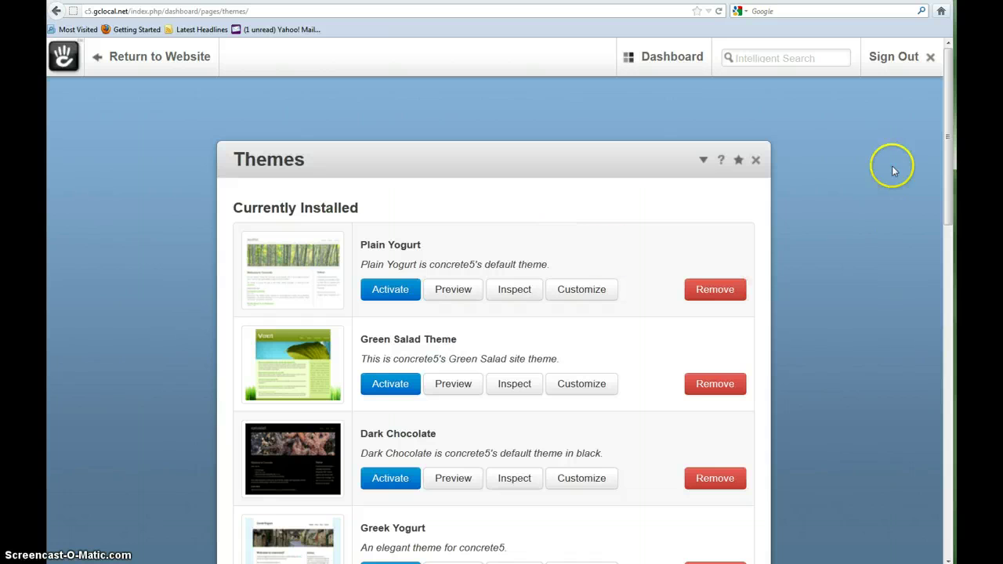
{"action": "left_click_drag", "start_coordinate": [940, 101], "coordinate": [935, 398]}
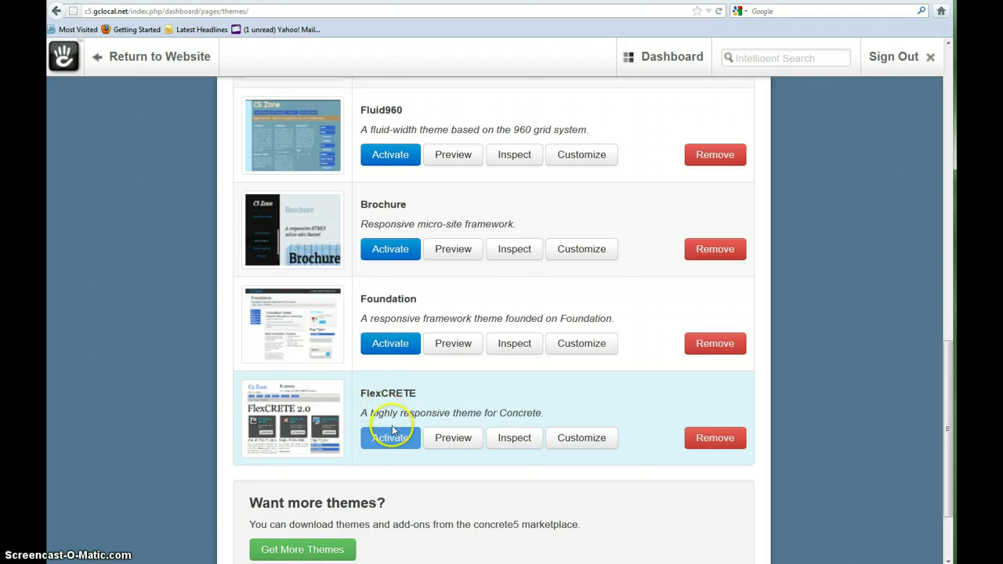
{"action": "left_click_drag", "start_coordinate": [951, 344], "coordinate": [919, 107]}
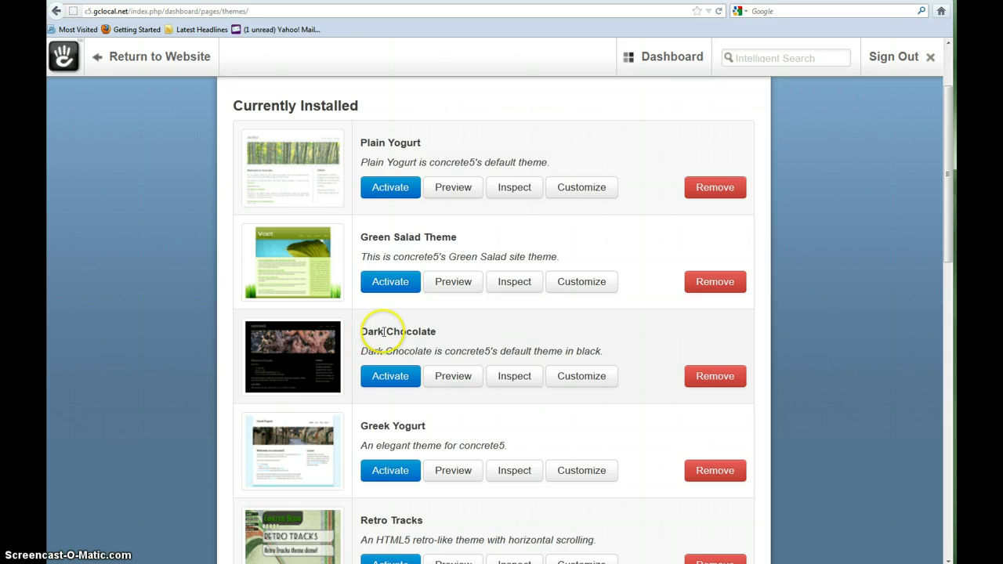
Step: In the Theme Path Editor, move the closing comment mark */ above the /register line to take that line out of the comment
{"action": "left_click", "coordinate": [664, 67]}
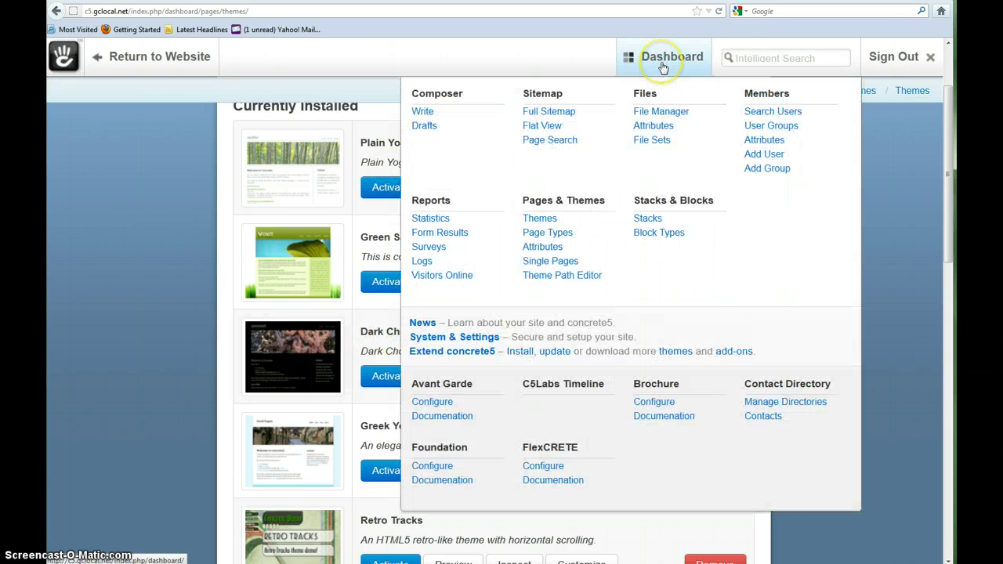
{"action": "left_click", "coordinate": [561, 278]}
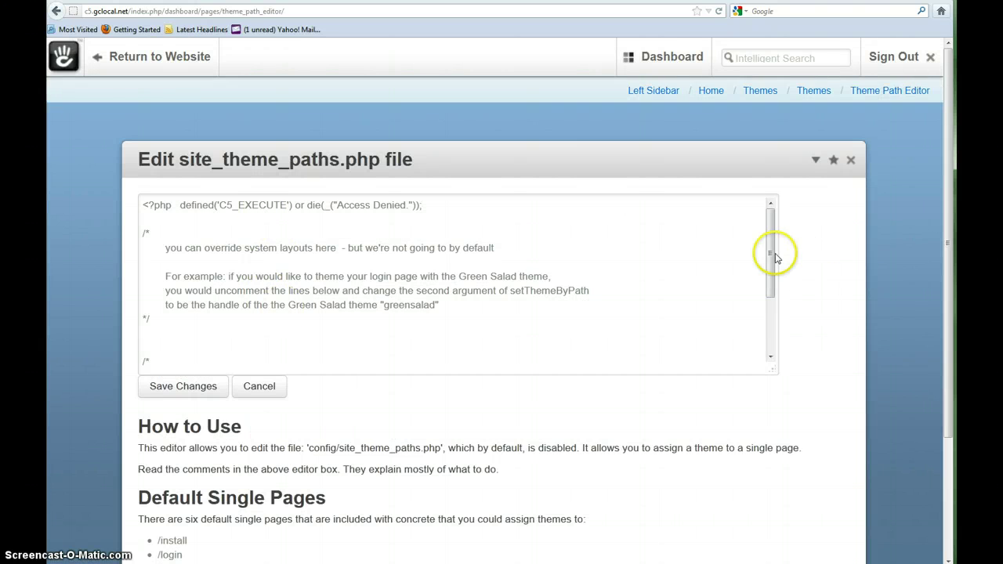
{"action": "left_click", "coordinate": [769, 257]}
{"action": "left_click_drag", "start_coordinate": [769, 257], "coordinate": [772, 353]}
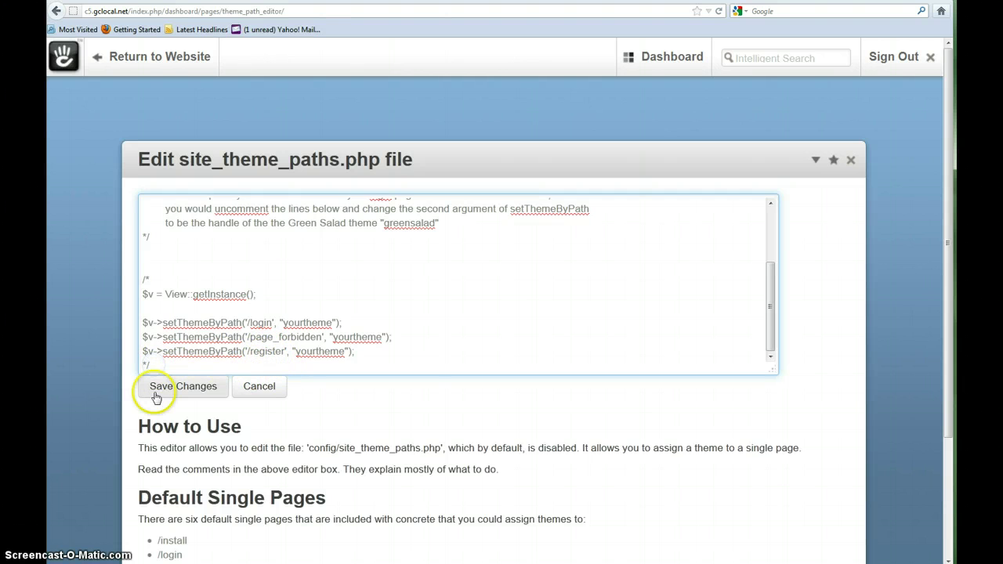
{"action": "key", "text": "BackSpace"}
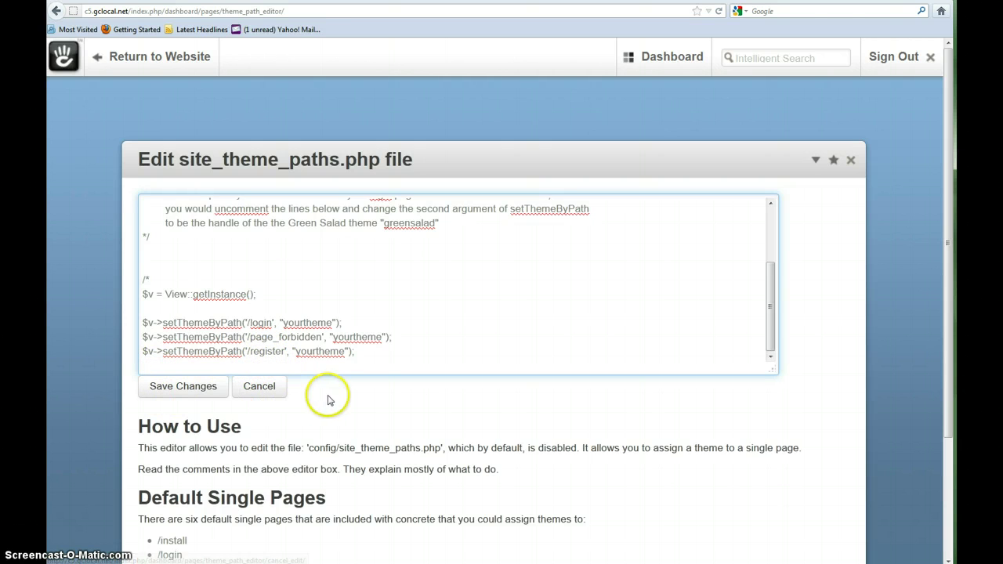
{"action": "key", "text": "BackSpace"}
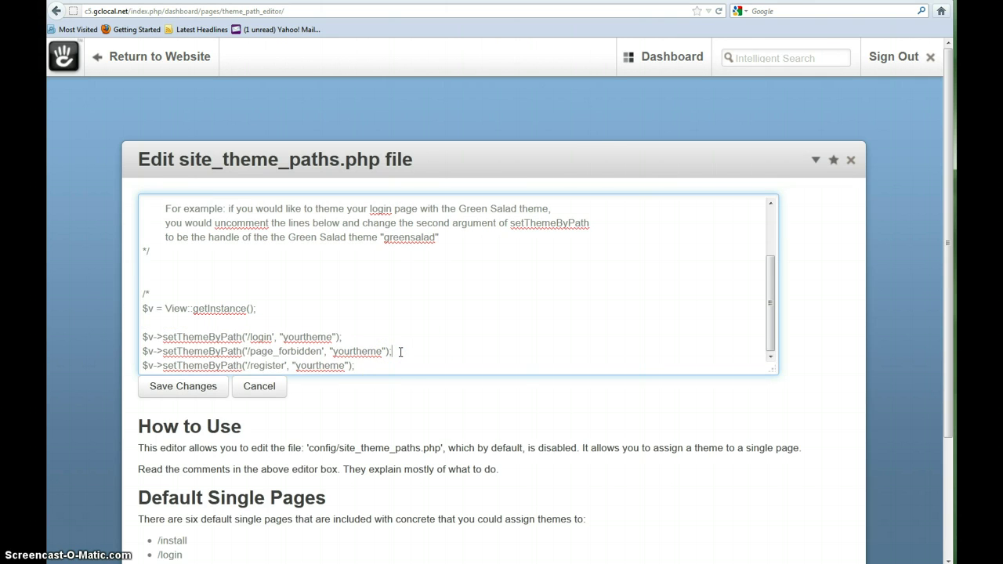
{"action": "key", "text": "Return"}
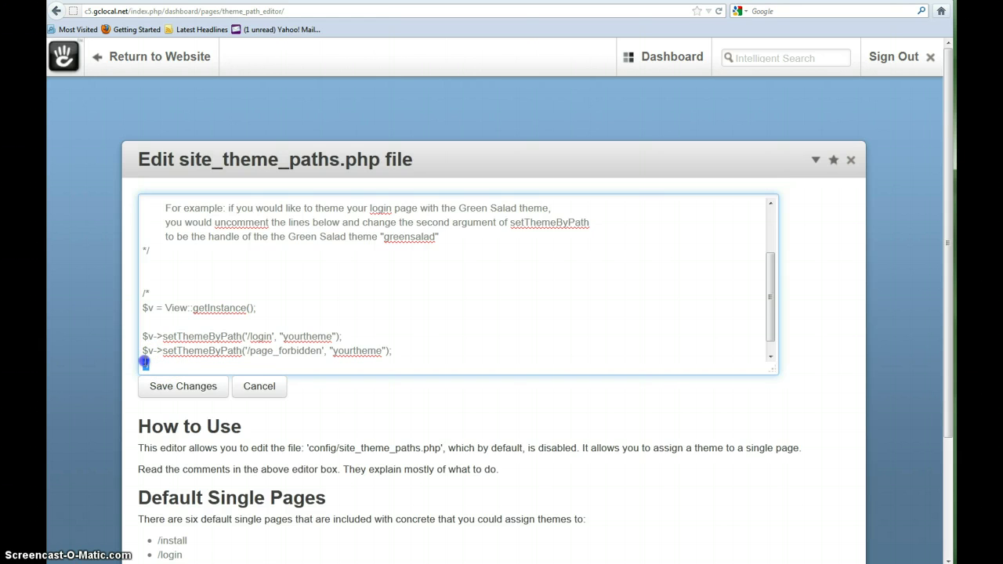
{"action": "left_click", "coordinate": [151, 293]}
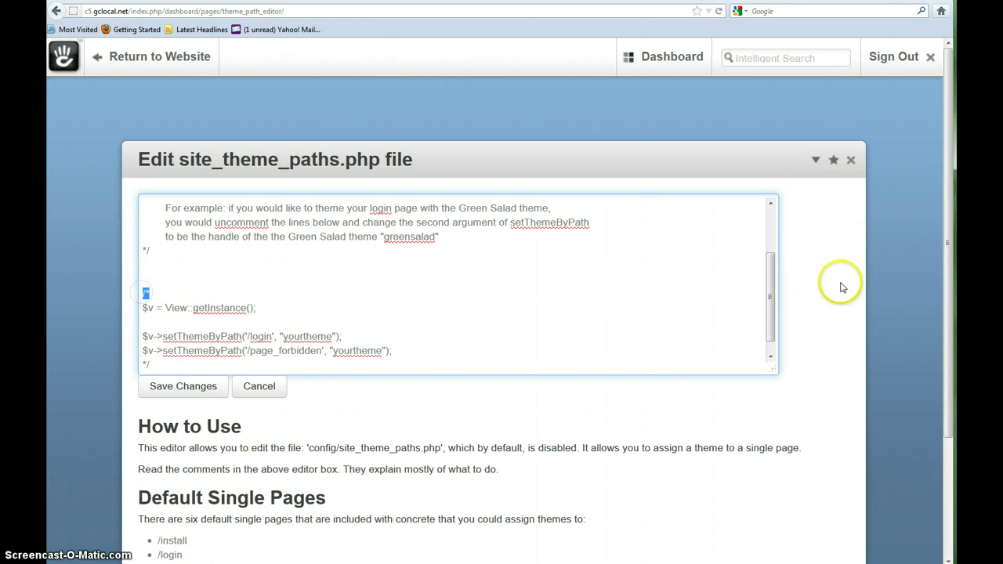
{"action": "left_click_drag", "start_coordinate": [765, 290], "coordinate": [766, 346]}
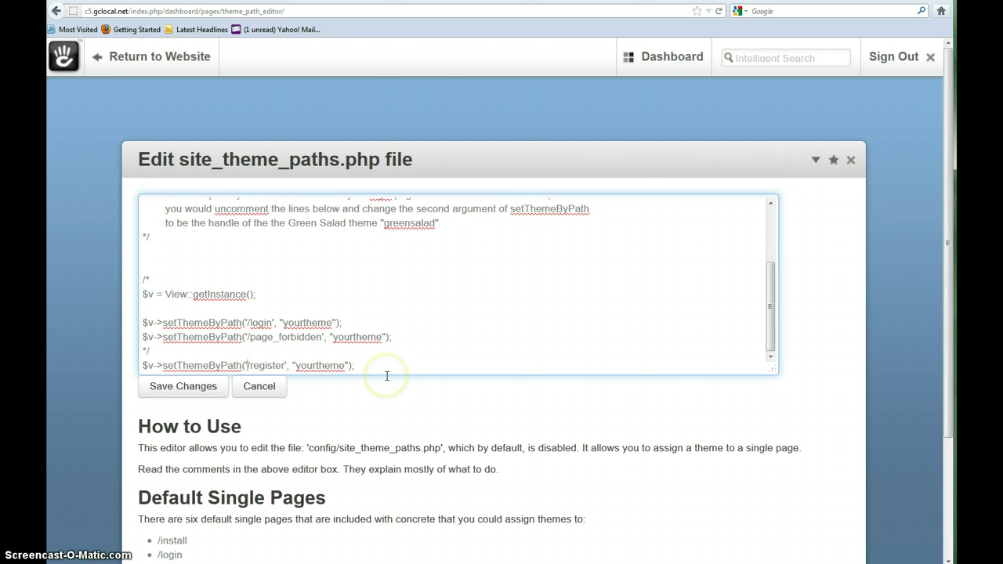
{"action": "type", "text": "index.php"}
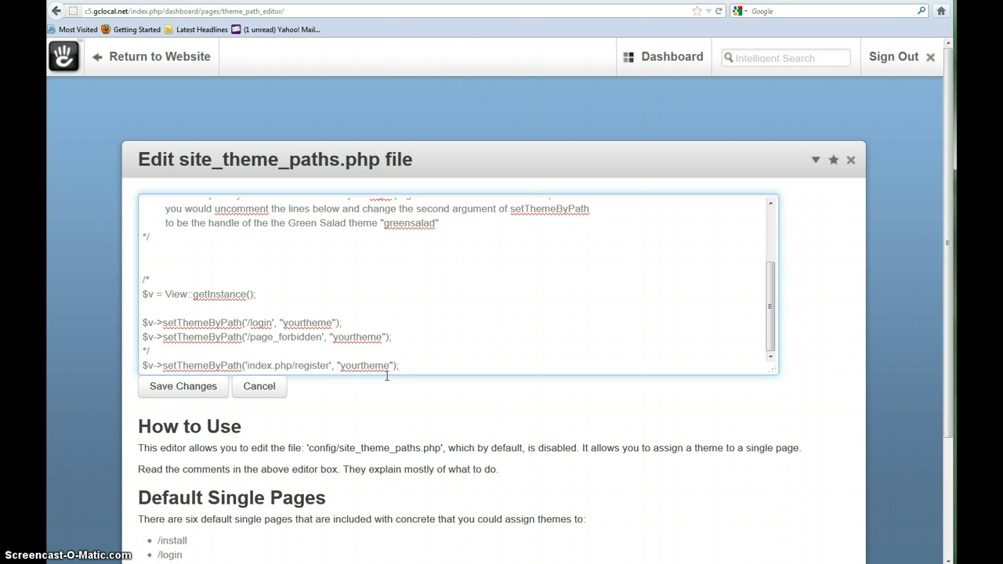
{"action": "key", "text": "BackSpace"}
{"action": "key", "text": "BackSpace"}
{"action": "key", "text": "BackSpace"}
{"action": "key", "text": "BackSpace"}
{"action": "key", "text": "BackSpace"}
{"action": "key", "text": "BackSpace"}
{"action": "key", "text": "BackSpace"}
{"action": "key", "text": "BackSpace"}
{"action": "key", "text": "BackSpace"}
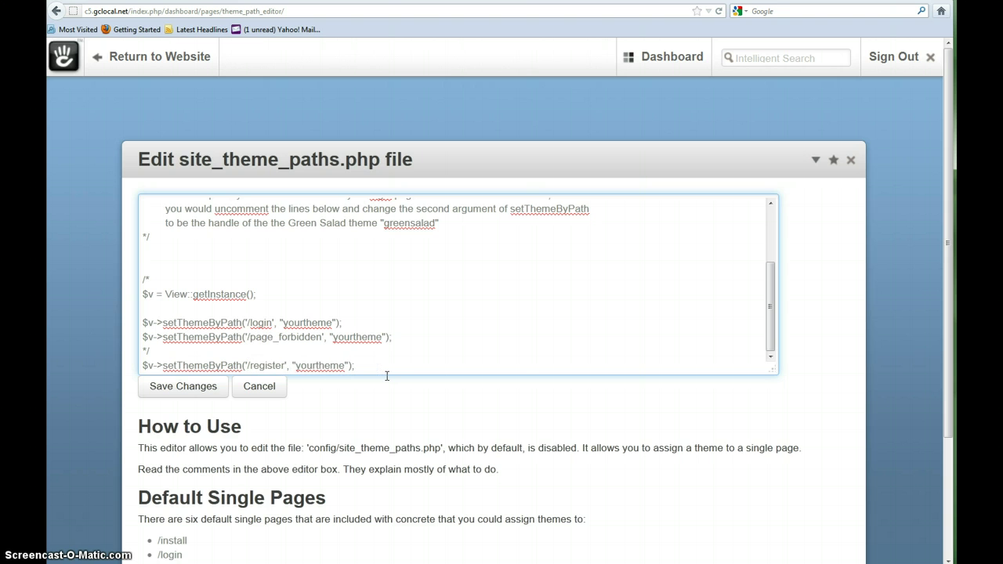
Step: Replace the placeholder theme of the /register path, save the theme path file and reload the Register page
{"action": "left_click", "coordinate": [344, 366]}
{"action": "left_click", "coordinate": [183, 386]}
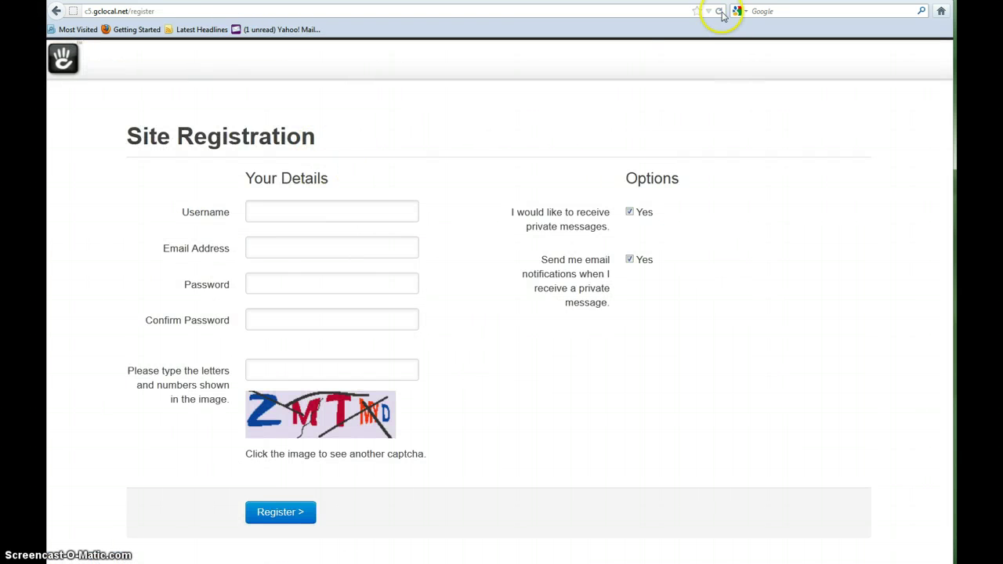
{"action": "left_click", "coordinate": [722, 12]}
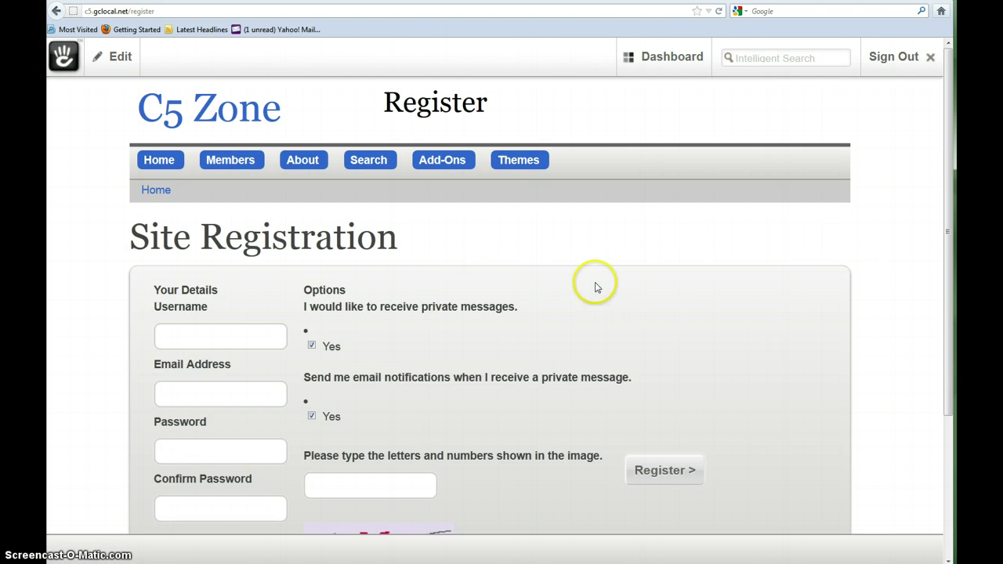
Step: Look over the reloaded Register page and view its page editing options
{"action": "left_click_drag", "start_coordinate": [950, 207], "coordinate": [934, 188]}
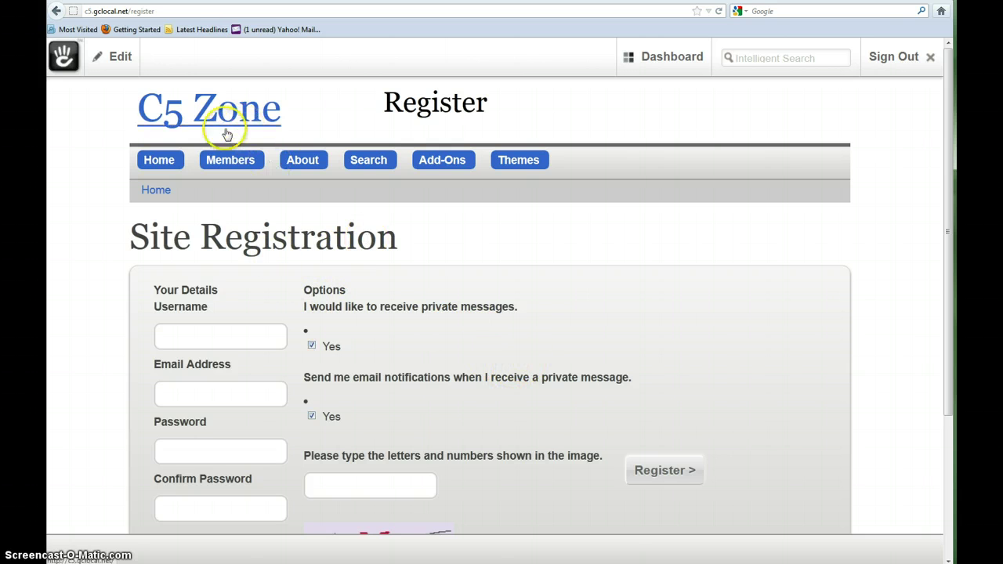
{"action": "left_click", "coordinate": [106, 60]}
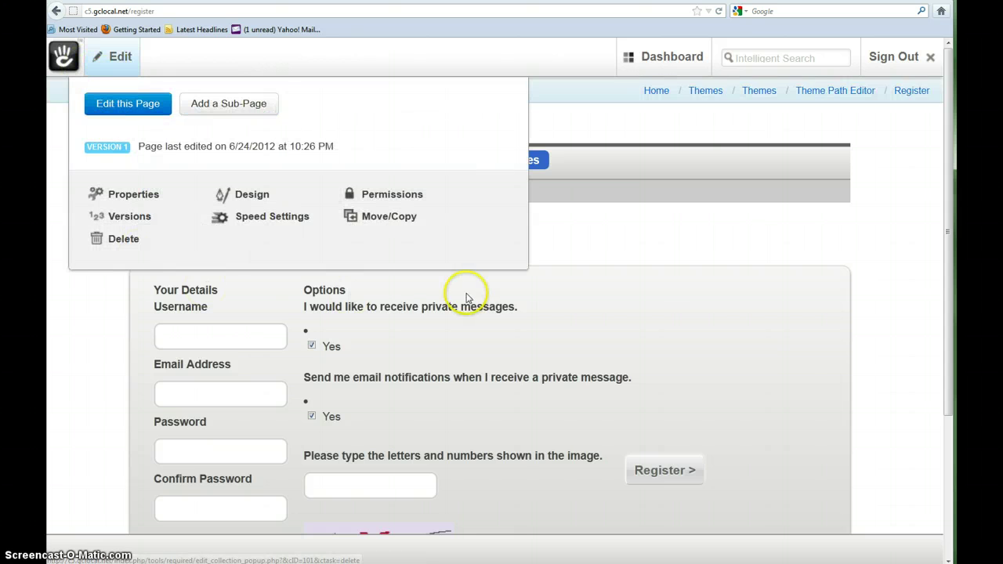
{"action": "left_click", "coordinate": [687, 308]}
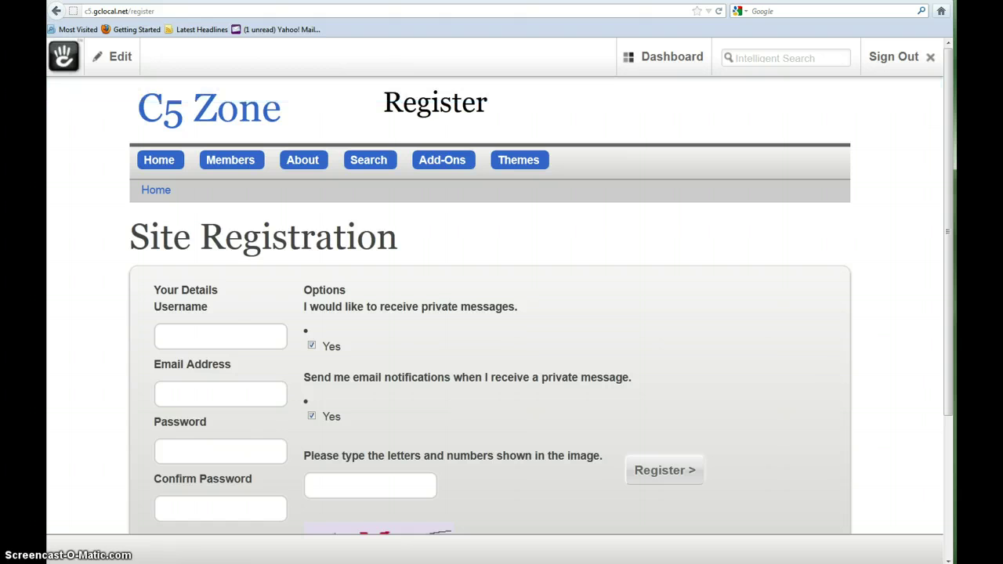
Step: Check the saved site_theme_paths.php code in the Theme Path Editor and return to the Register page
{"action": "left_click", "coordinate": [144, 1]}
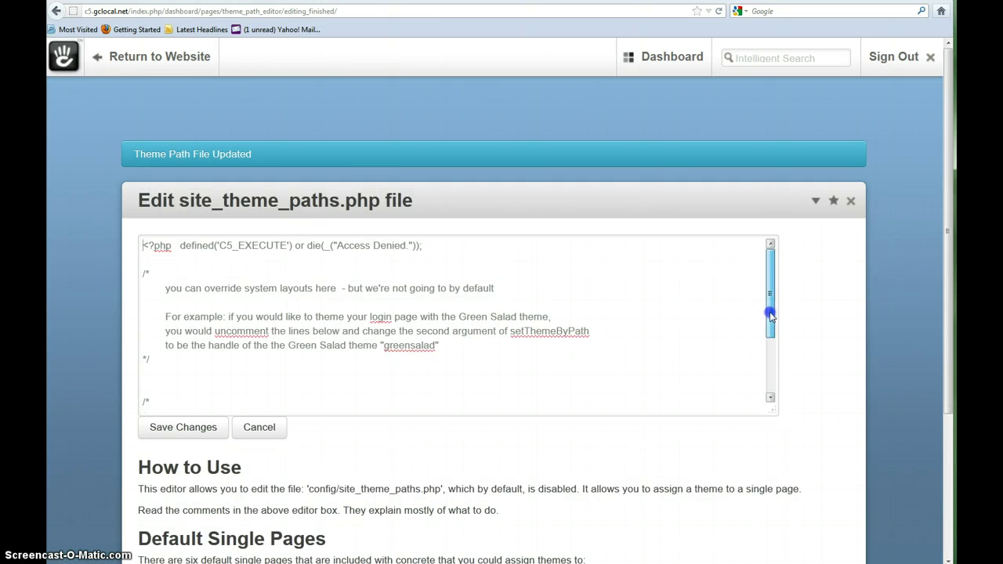
{"action": "left_click_drag", "start_coordinate": [769, 315], "coordinate": [778, 380]}
{"action": "left_click", "coordinate": [337, 1]}
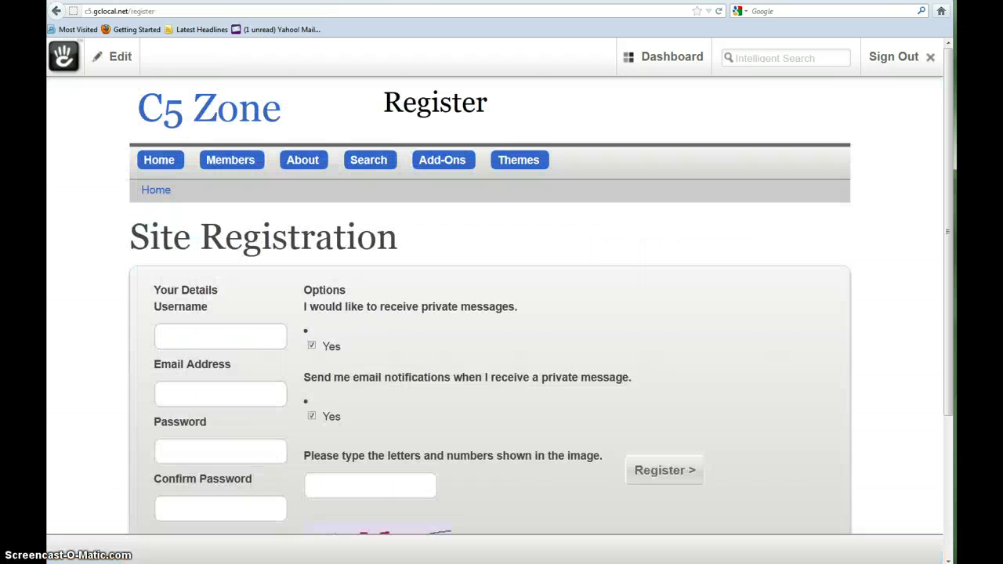
Step: Open the Themes page of the site and view its page editing options
{"action": "left_click", "coordinate": [519, 163]}
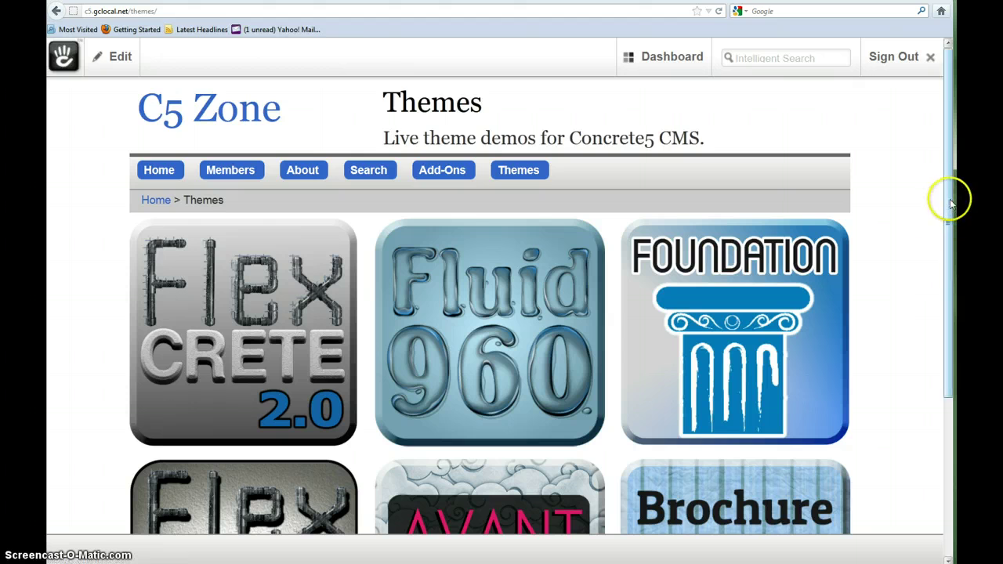
{"action": "left_click_drag", "start_coordinate": [948, 196], "coordinate": [929, 271]}
{"action": "left_click", "coordinate": [115, 62]}
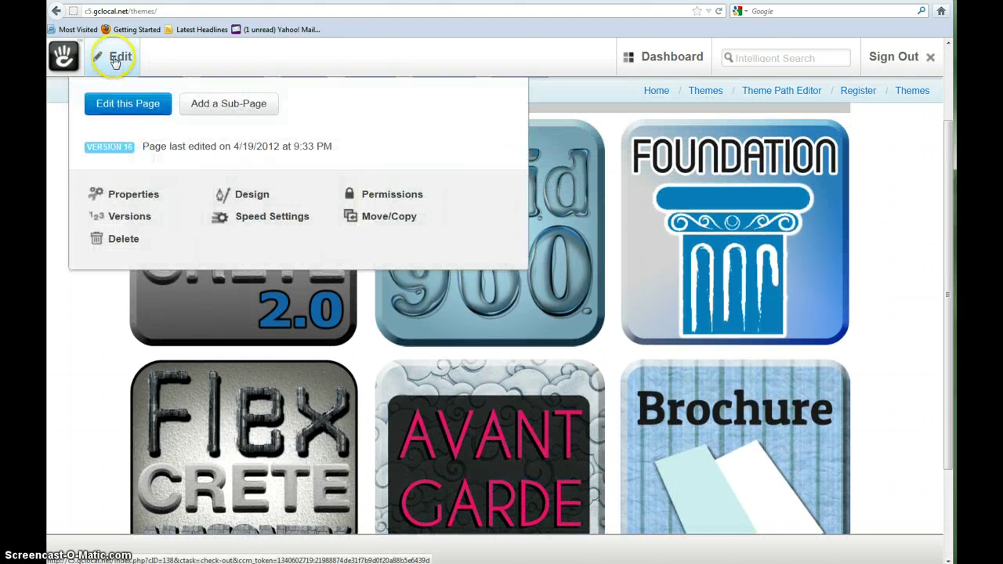
{"action": "left_click", "coordinate": [237, 197]}
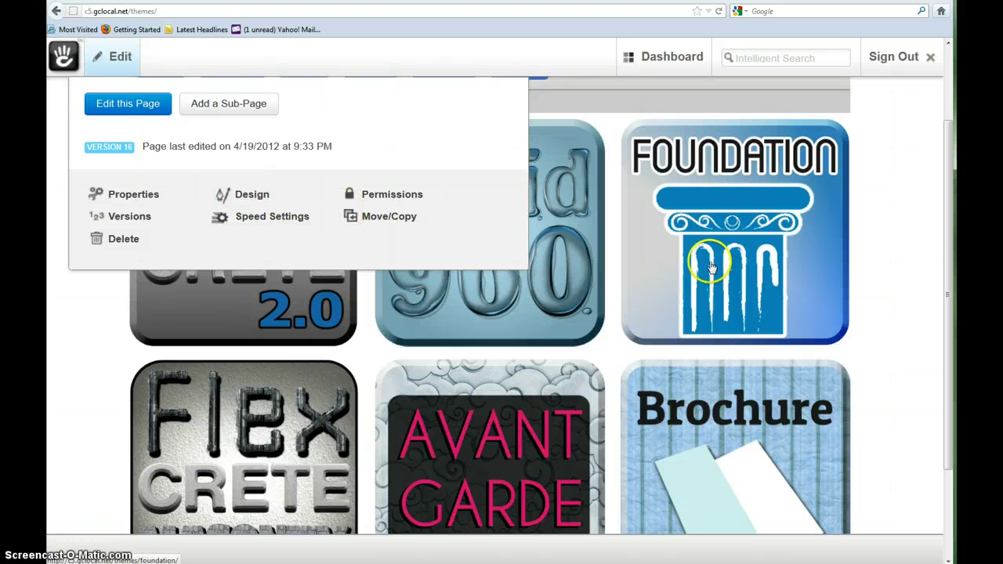
{"action": "left_click", "coordinate": [907, 272]}
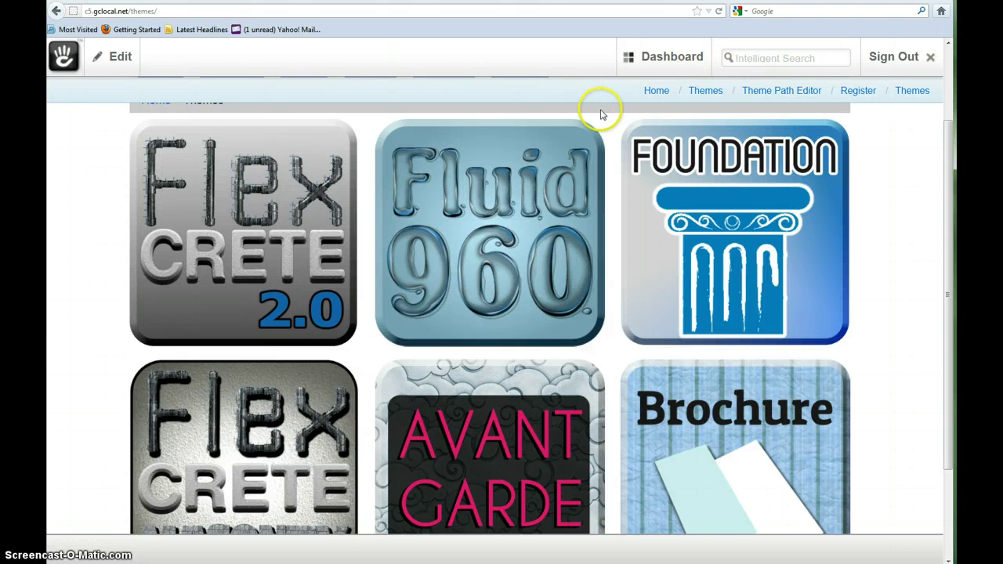
{"action": "mouse_move", "coordinate": [949, 163]}
{"action": "left_mouse_down"}
{"action": "mouse_move", "coordinate": [951, 92]}
{"action": "mouse_move", "coordinate": [947, 161]}
{"action": "left_mouse_up"}
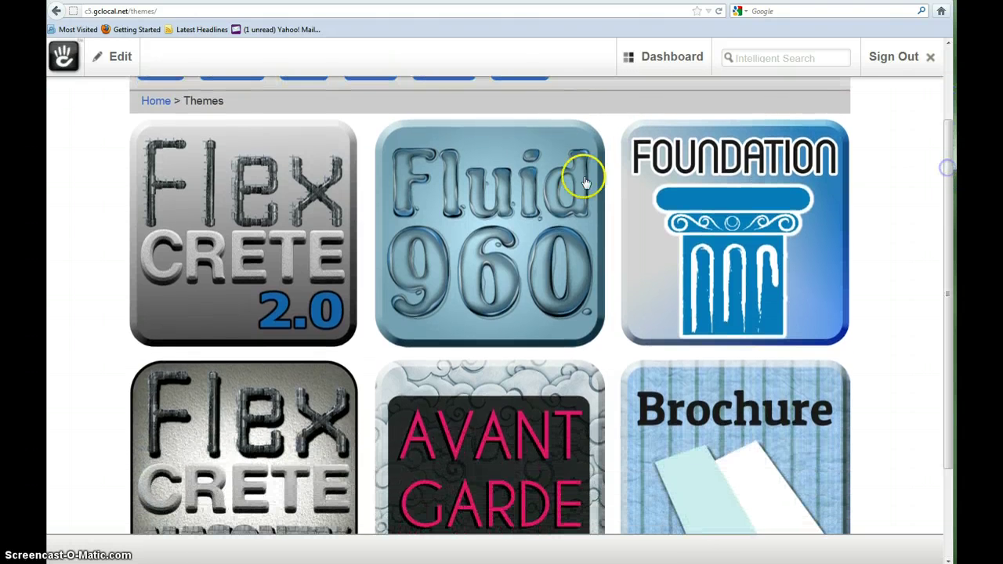
Step: Open the Fluid960 theme demo page, look at its Left Sidebar sub-page and return to the demo page
{"action": "left_click", "coordinate": [473, 240]}
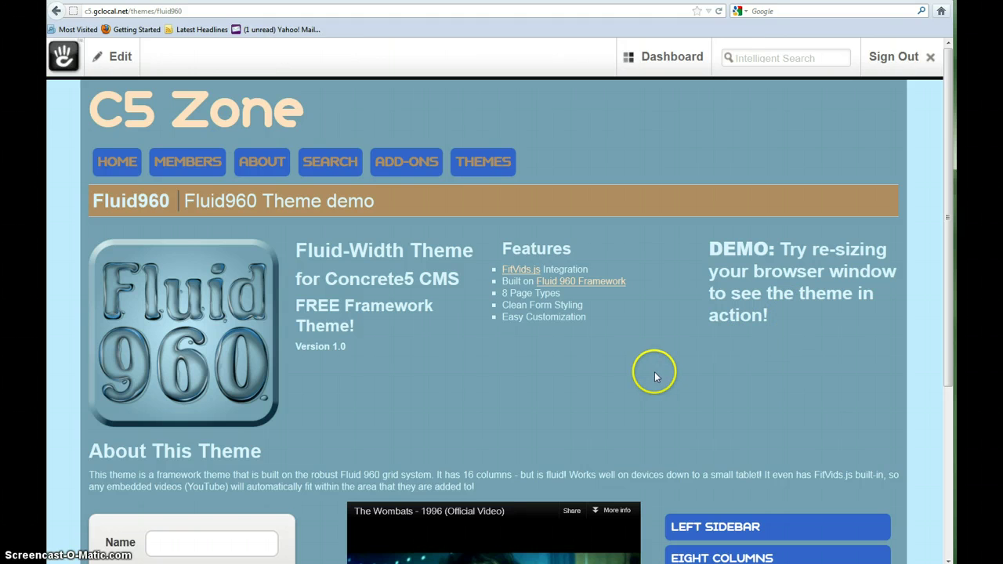
{"action": "left_click_drag", "start_coordinate": [947, 175], "coordinate": [947, 231]}
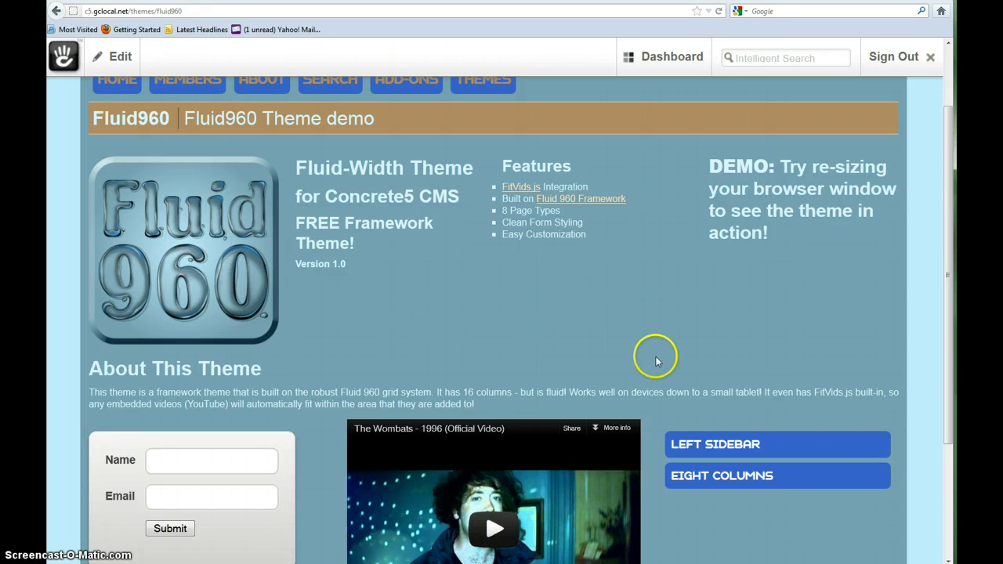
{"action": "left_click", "coordinate": [704, 447]}
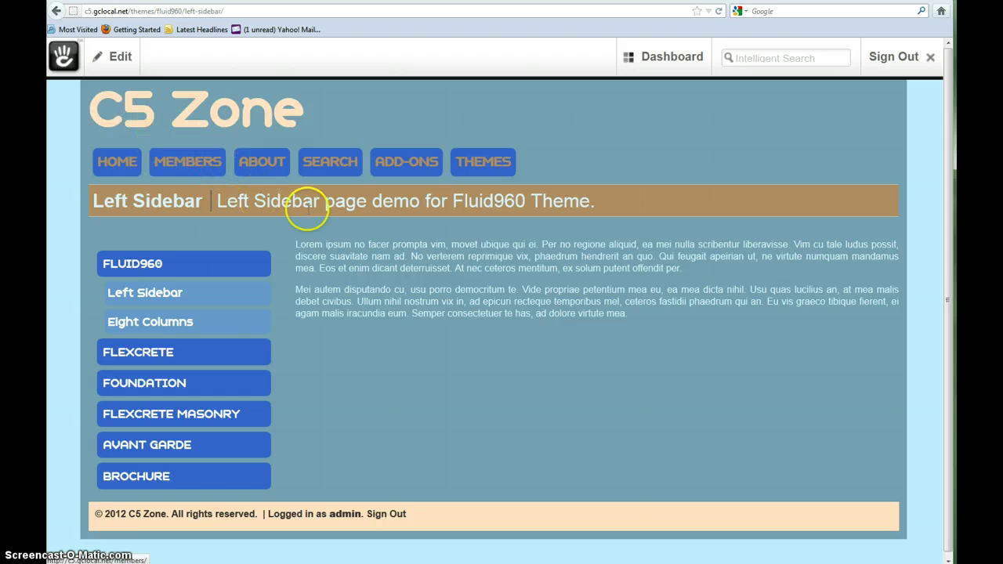
{"action": "left_click", "coordinate": [56, 12]}
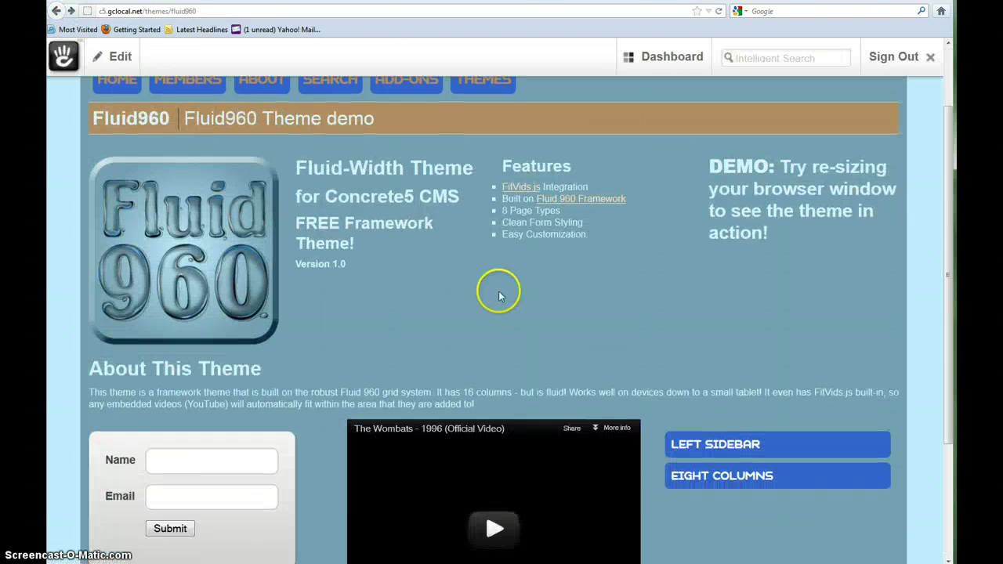
{"action": "left_click_drag", "start_coordinate": [951, 212], "coordinate": [953, 146]}
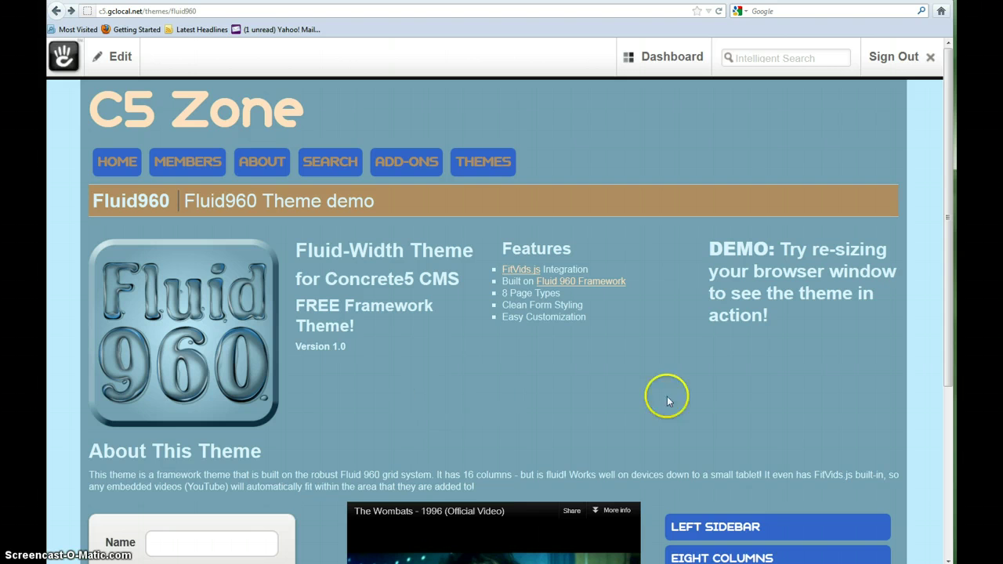
{"action": "left_click_drag", "start_coordinate": [949, 161], "coordinate": [937, 280]}
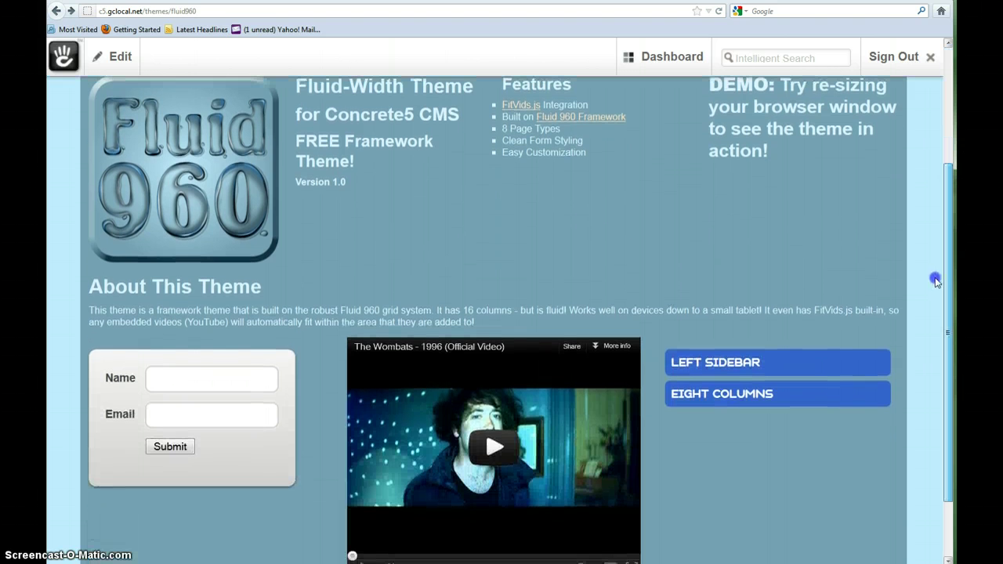
Step: View the page editing options of the Left Sidebar sub-page and go back to the Fluid960 page
{"action": "left_click", "coordinate": [695, 363]}
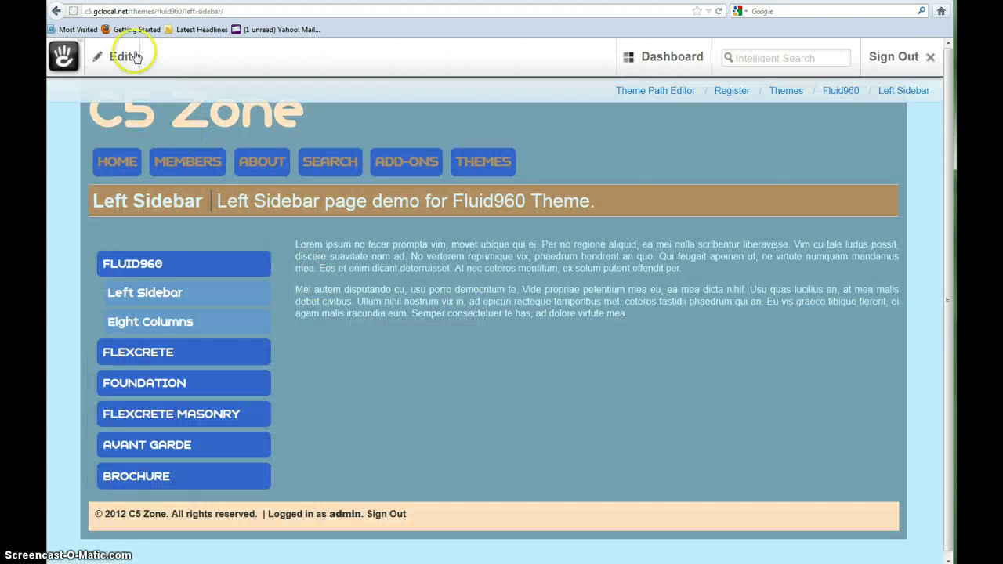
{"action": "left_click", "coordinate": [118, 56]}
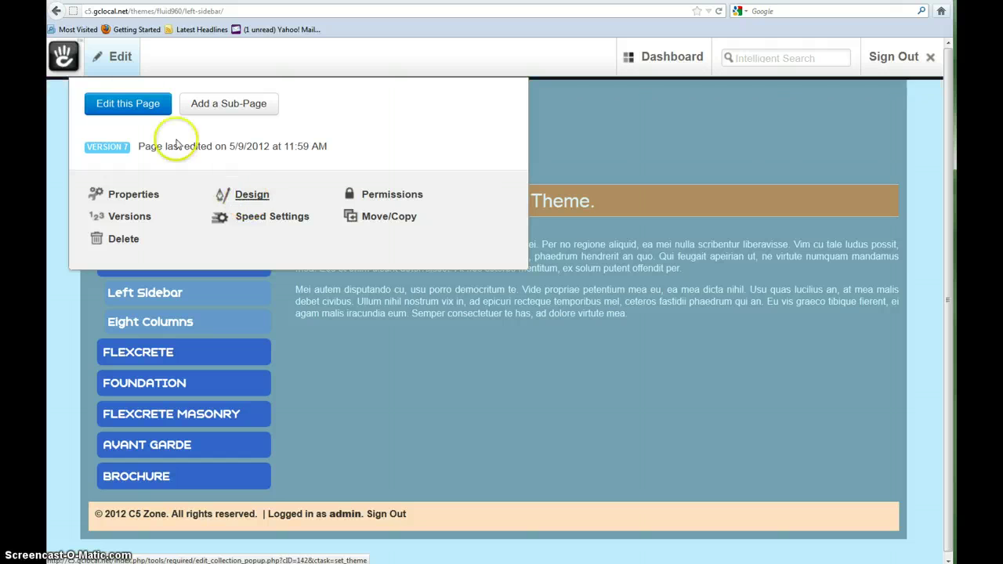
{"action": "left_click", "coordinate": [59, 13]}
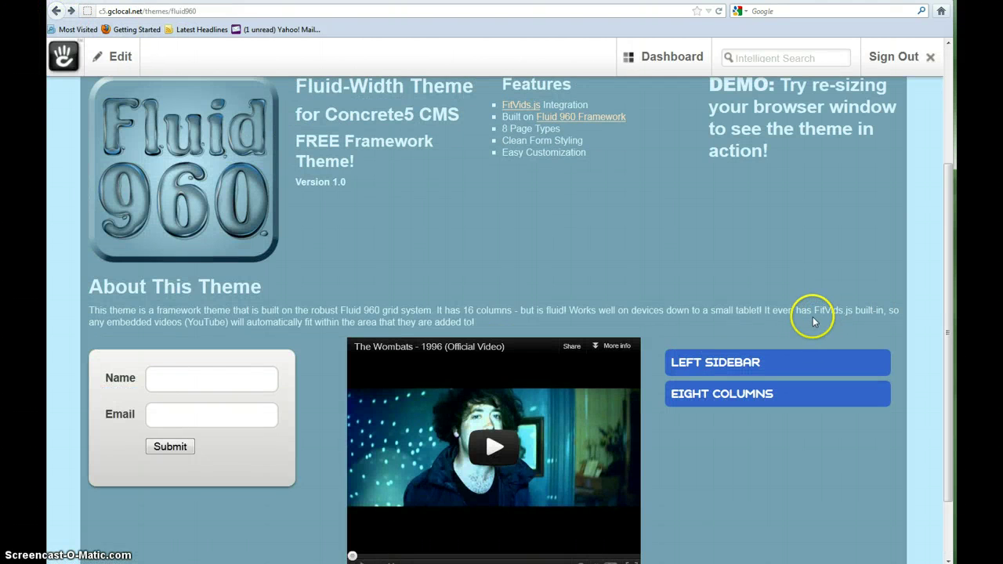
{"action": "left_click", "coordinate": [948, 268]}
{"action": "left_click_drag", "start_coordinate": [948, 268], "coordinate": [953, 210]}
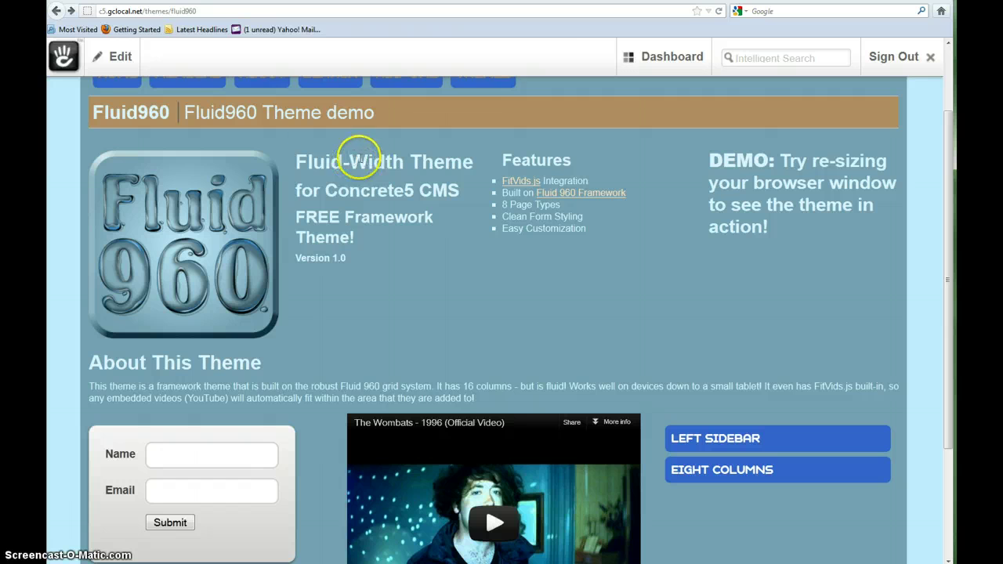
Step: In the Theme Path Editor, duplicate the line $v->setThemeByPath('/register', "flexcrete"); on a new line directly below it
{"action": "mouse_move", "coordinate": [217, 79]}
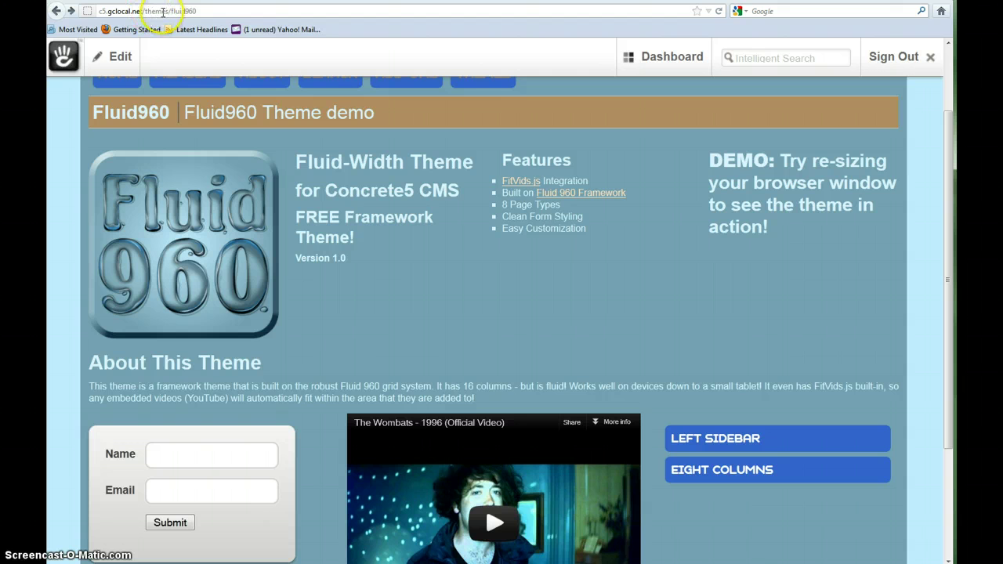
{"action": "key", "text": "ctrl+Tab"}
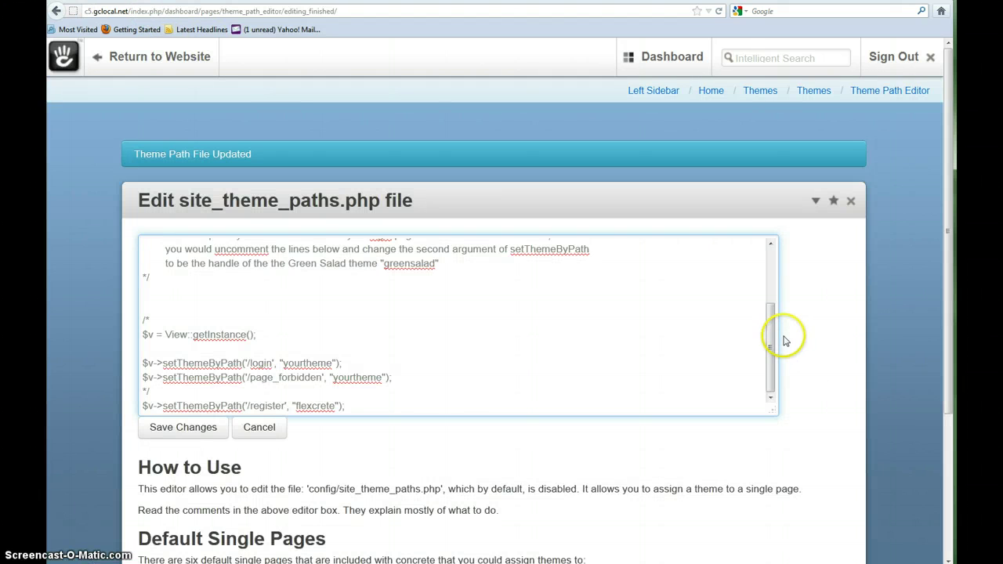
{"action": "left_click_drag", "start_coordinate": [768, 339], "coordinate": [768, 339]}
{"action": "left_click_drag", "start_coordinate": [767, 386], "coordinate": [766, 385]}
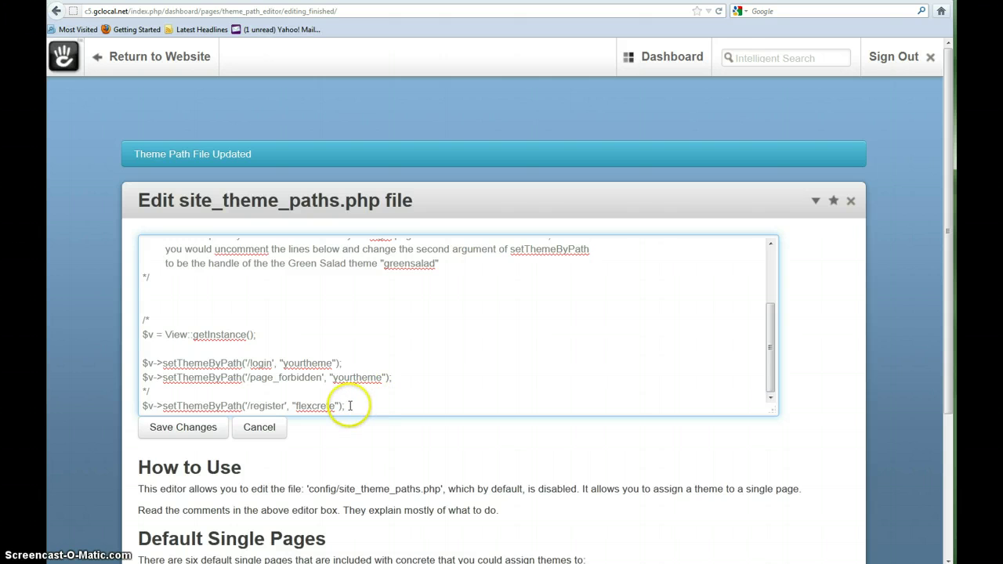
{"action": "left_click_drag", "start_coordinate": [330, 406], "coordinate": [174, 406]}
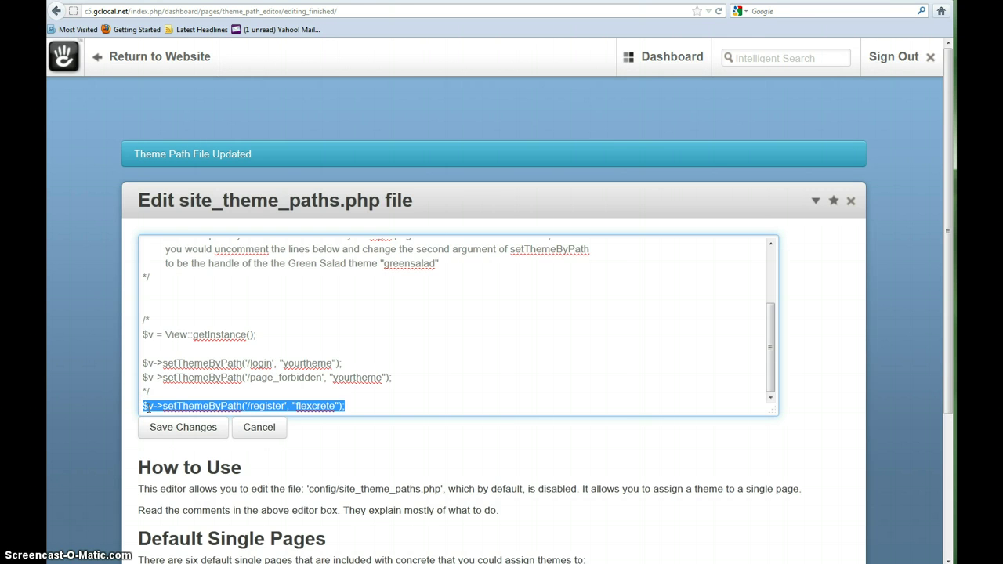
{"action": "left_click_drag", "start_coordinate": [770, 352], "coordinate": [767, 392]}
{"action": "left_click", "coordinate": [356, 403]}
{"action": "key", "text": "Return"}
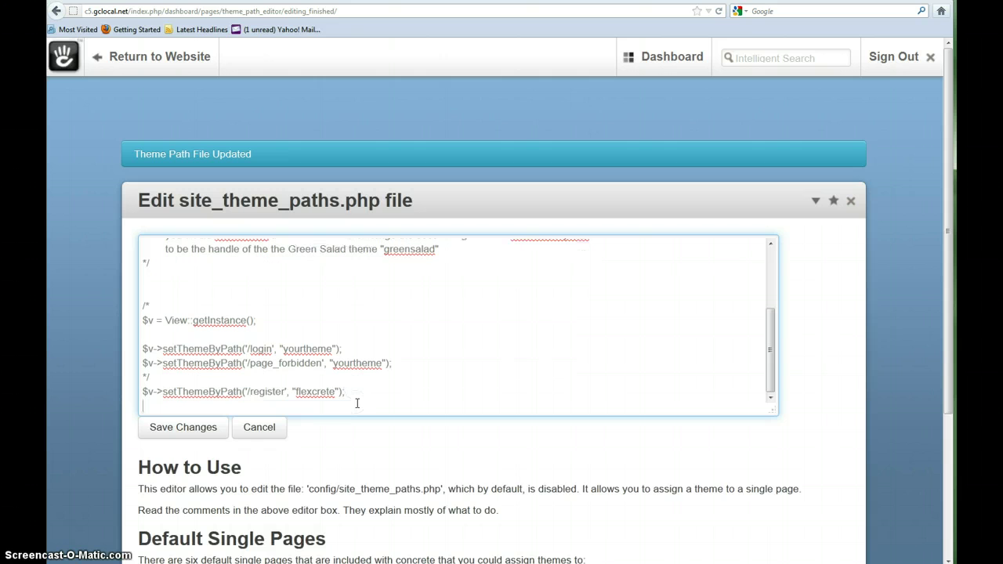
{"action": "type", "text": "$v->setThemeByPath('/register', \"flexcrete\");"}
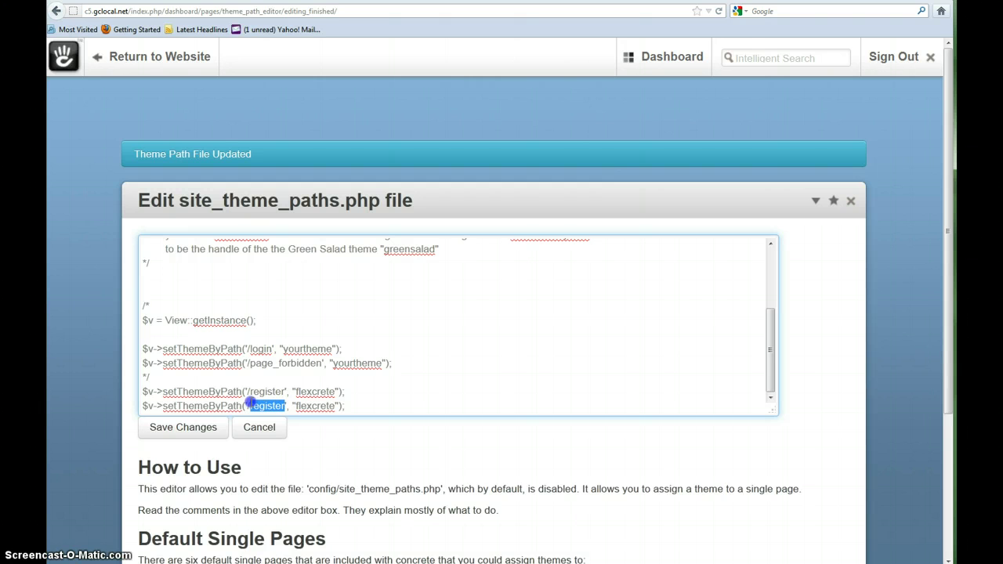
Step: Check the Fluid960 page's address and change the path in the duplicated line to /themes/fluid960
{"action": "left_click", "coordinate": [188, 2]}
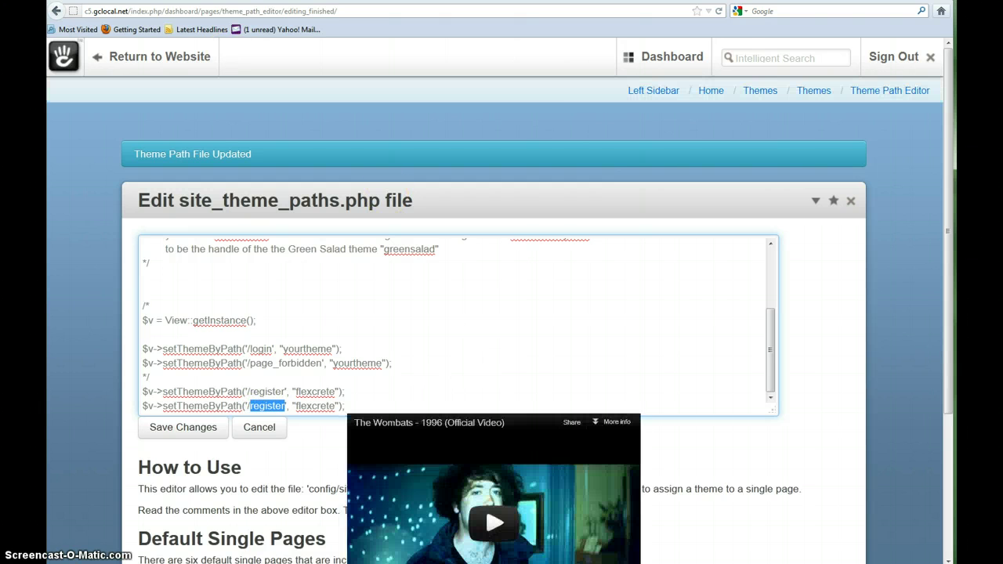
{"action": "left_click", "coordinate": [314, 2]}
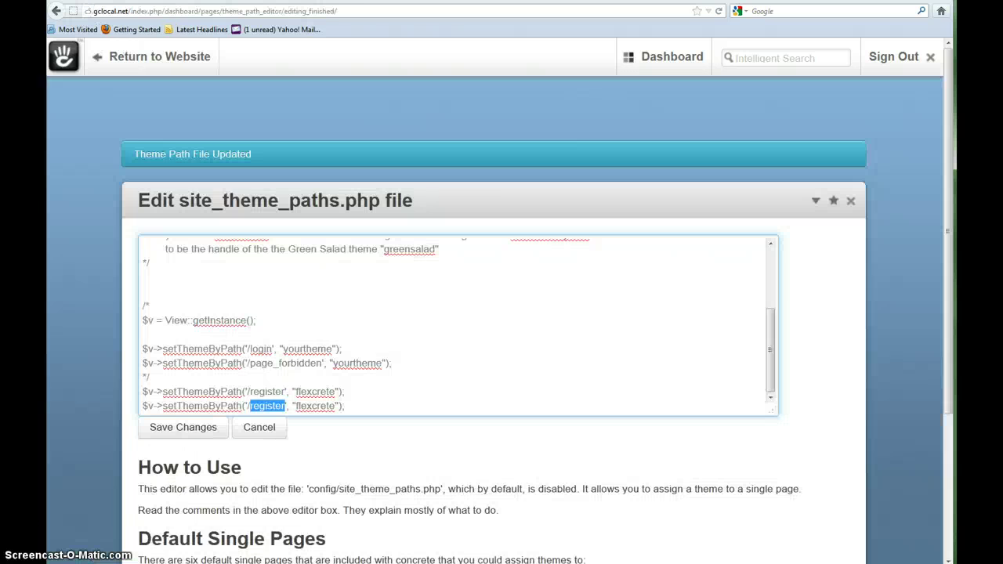
{"action": "type", "text": "theme"}
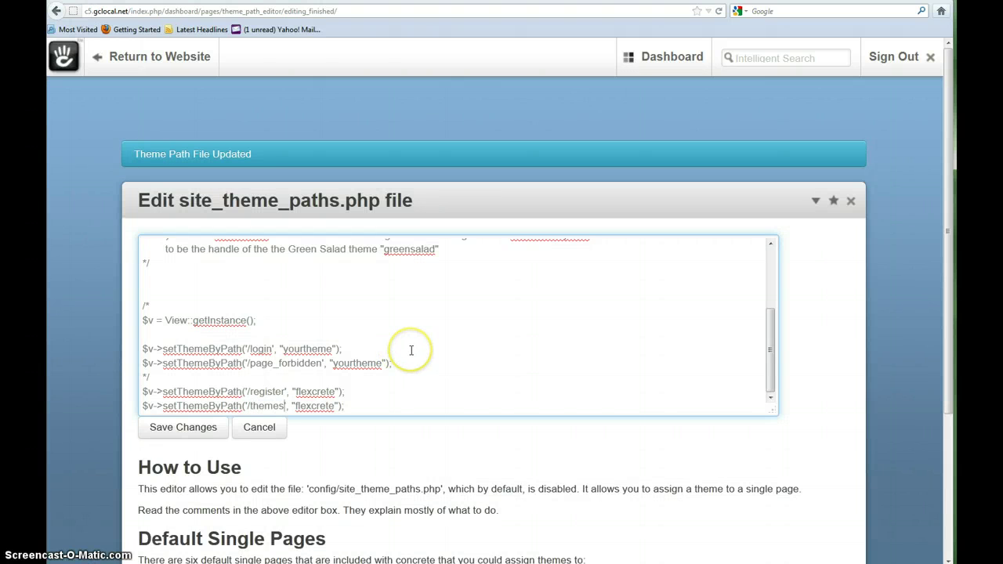
{"action": "type", "text": "s/fluid960"}
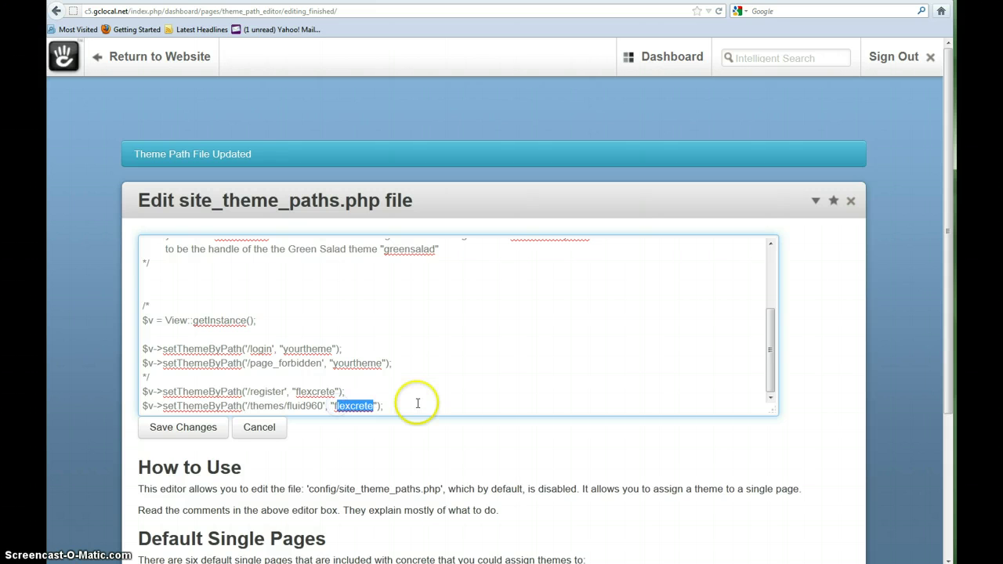
Step: Save the theme path file with flexcrete as the theme for /themes/fluid960 and reload the Fluid960 page
{"action": "left_click", "coordinate": [408, 407]}
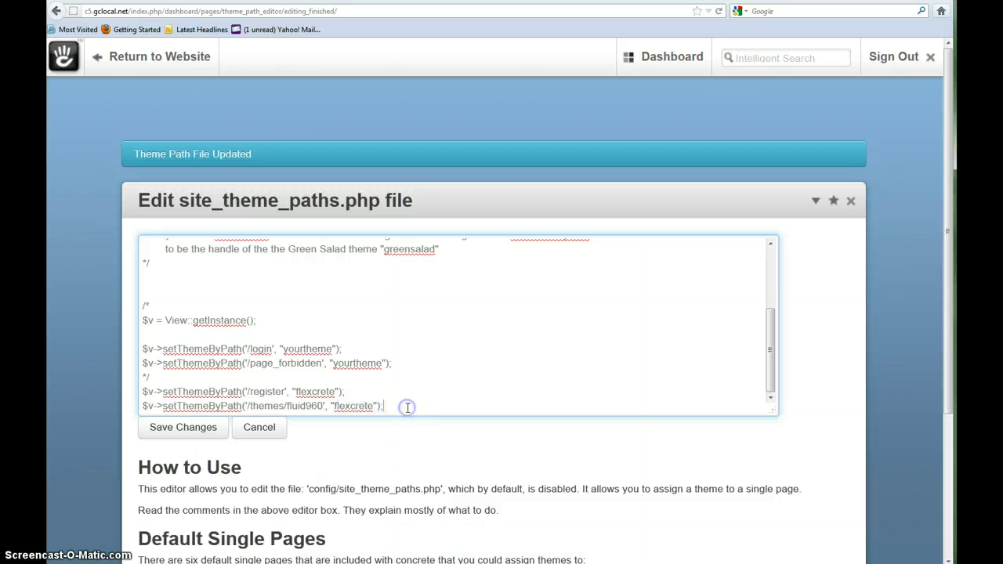
{"action": "left_click", "coordinate": [199, 427]}
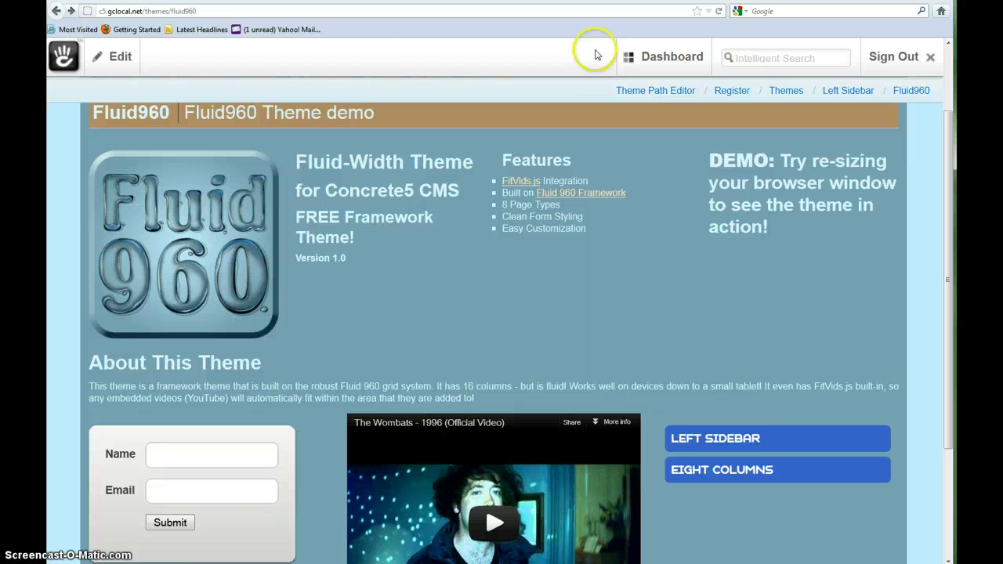
{"action": "left_click", "coordinate": [719, 11]}
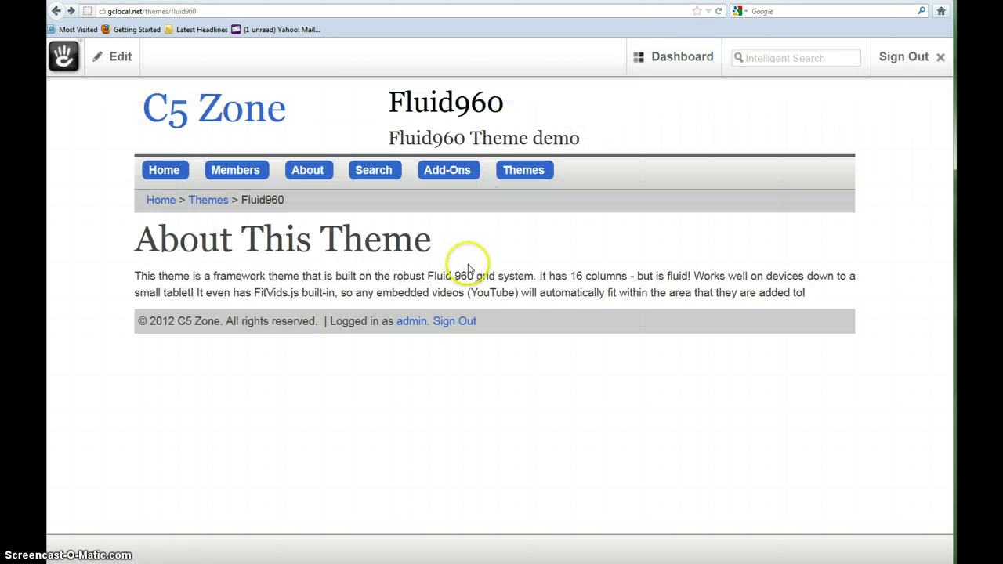
Step: Load the sub-page address c5.gclocal.net/themes/fluid960/left-sidebar to check which theme it uses
{"action": "left_click", "coordinate": [202, 11]}
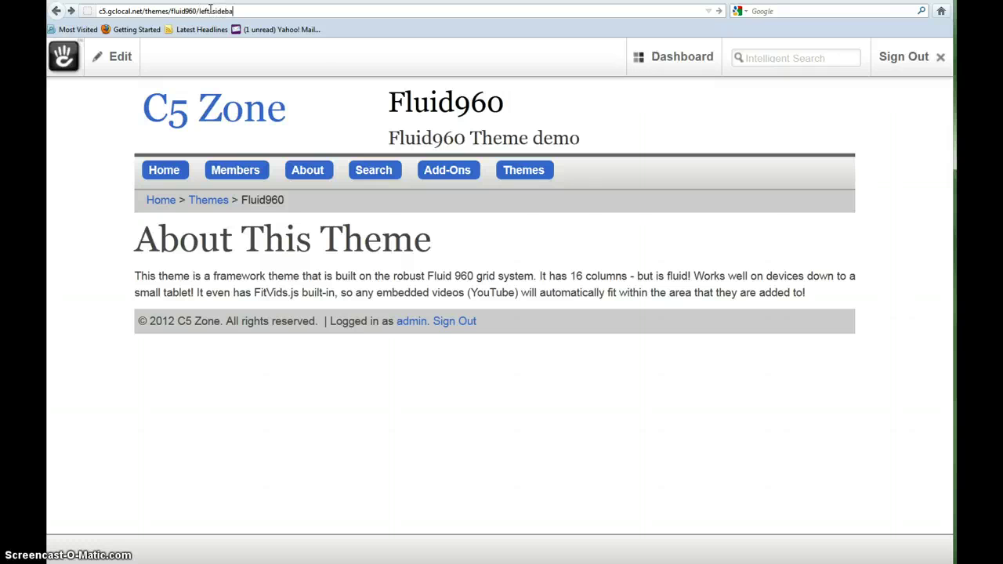
{"action": "type", "text": "r"}
{"action": "key", "text": "Return"}
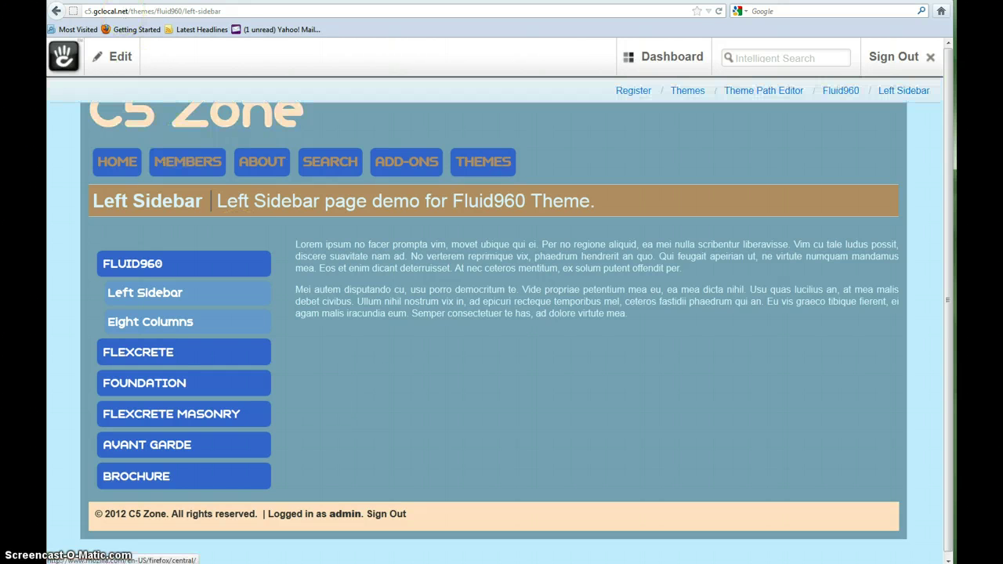
Step: Return to the Theme Path Editor and review the setThemeByPath lines at the end of site_theme_paths.php
{"action": "left_click", "coordinate": [144, 1]}
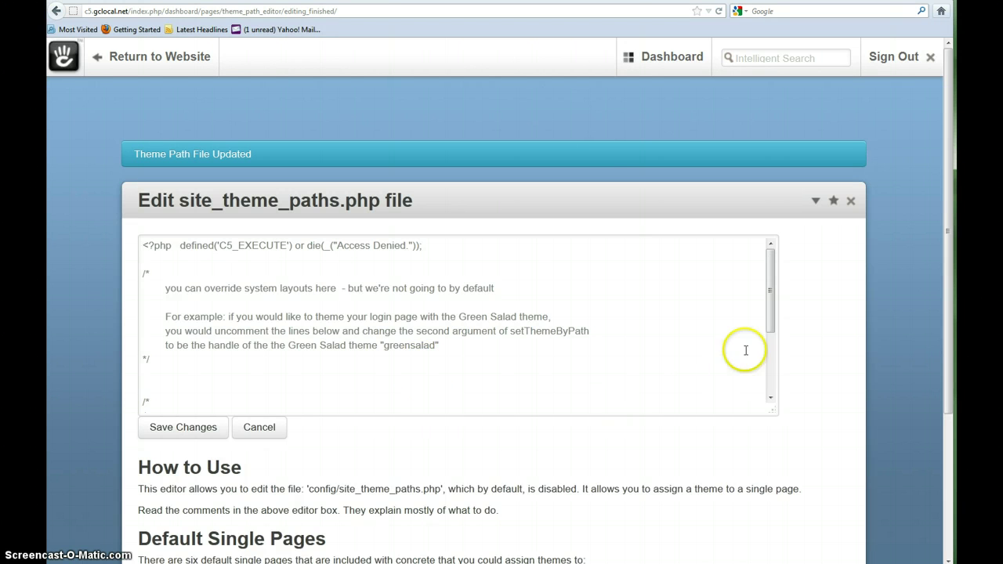
{"action": "left_click_drag", "start_coordinate": [769, 297], "coordinate": [778, 381]}
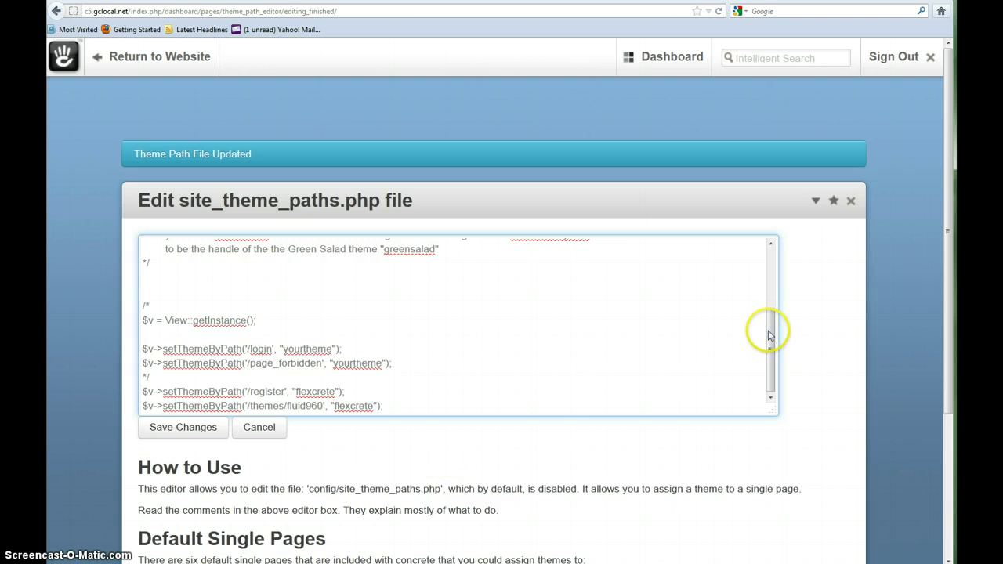
{"action": "left_click_drag", "start_coordinate": [770, 314], "coordinate": [769, 322]}
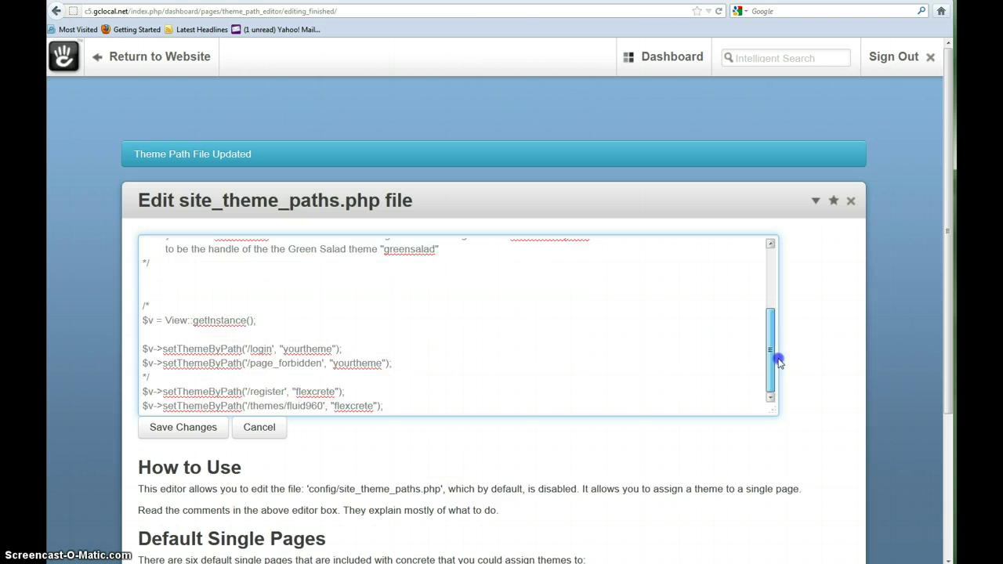